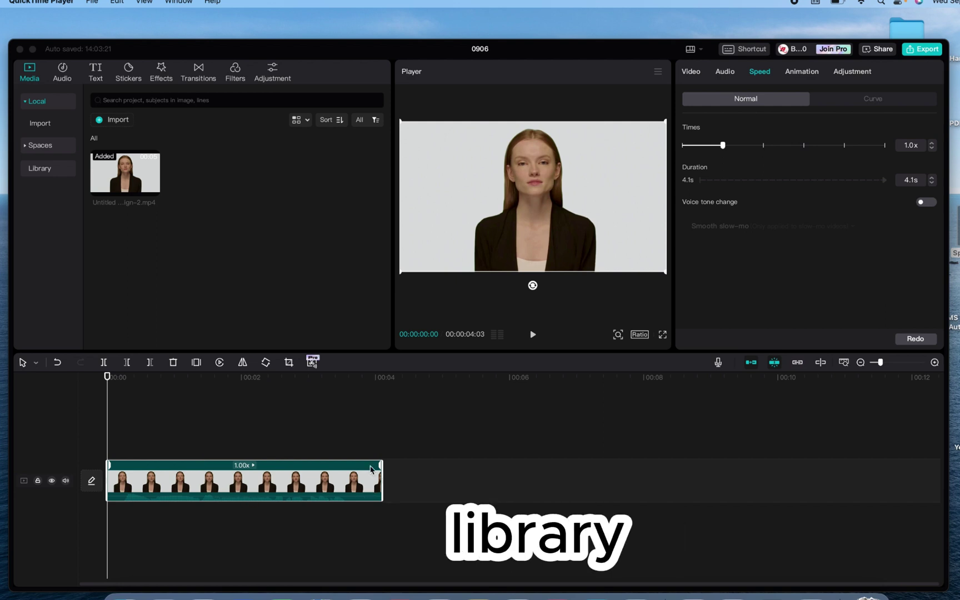
- Dismiss the media picker and bring up Auto captions with English as the speech language
click(103, 128)
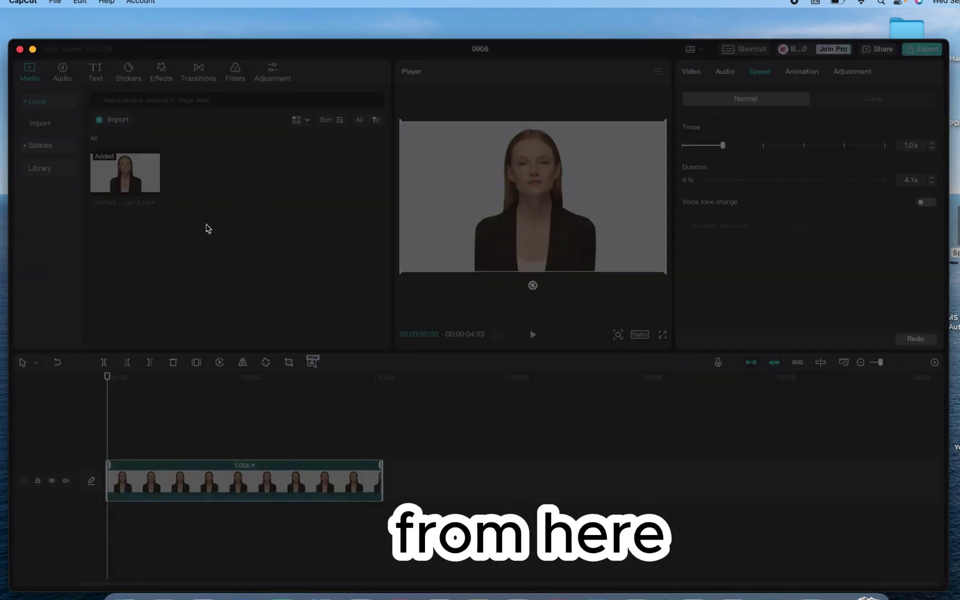
click(631, 427)
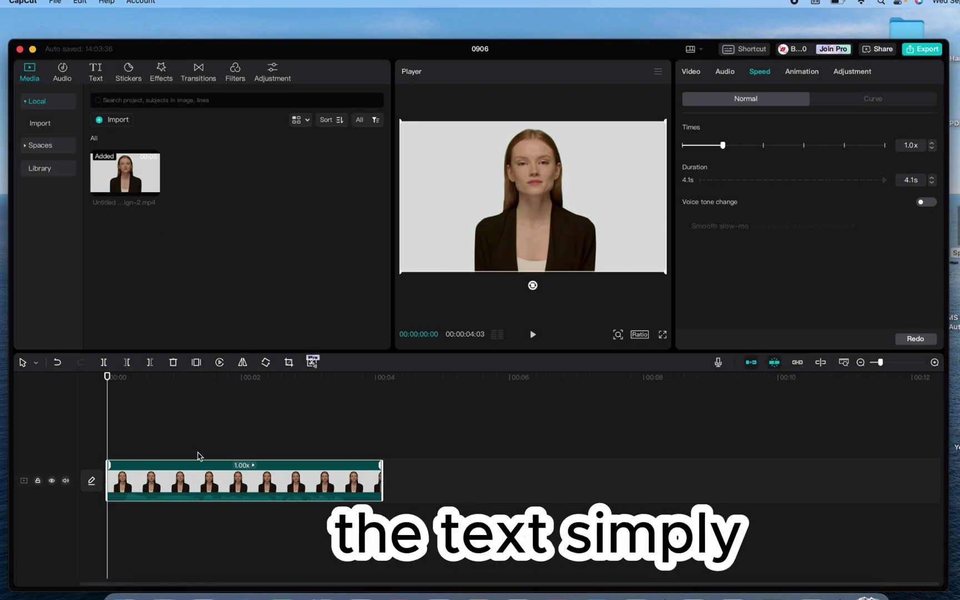
click(100, 82)
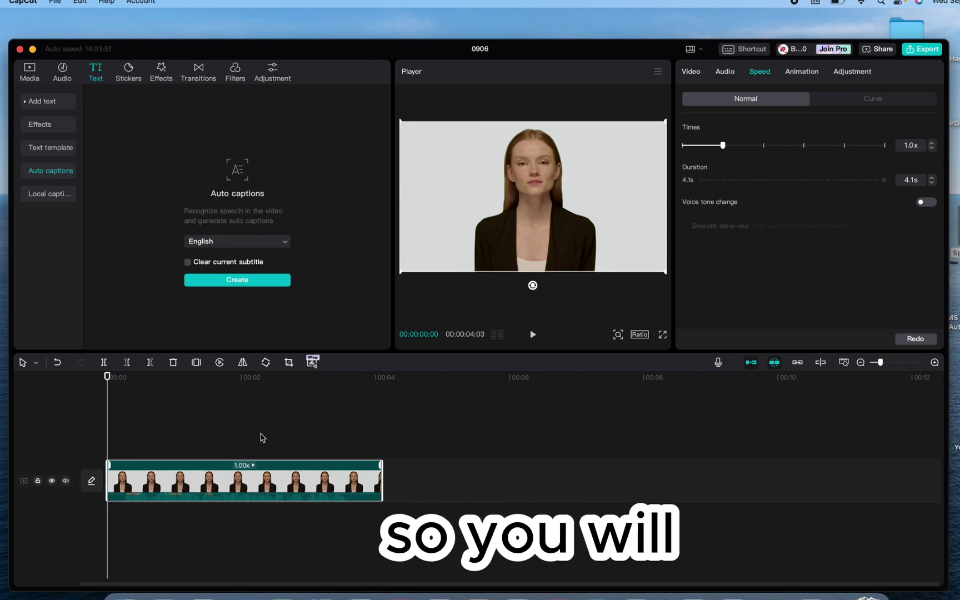
click(533, 335)
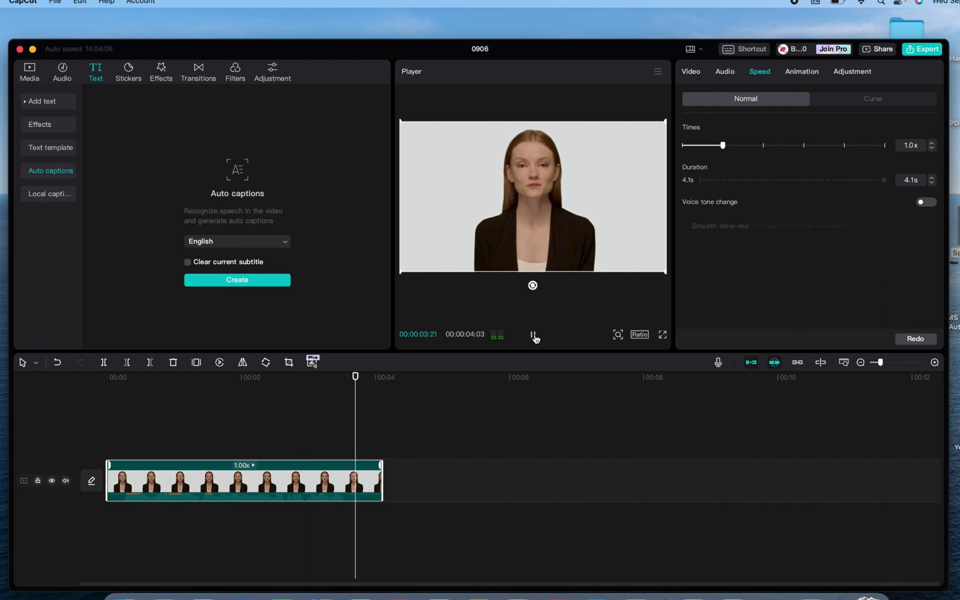
click(535, 338)
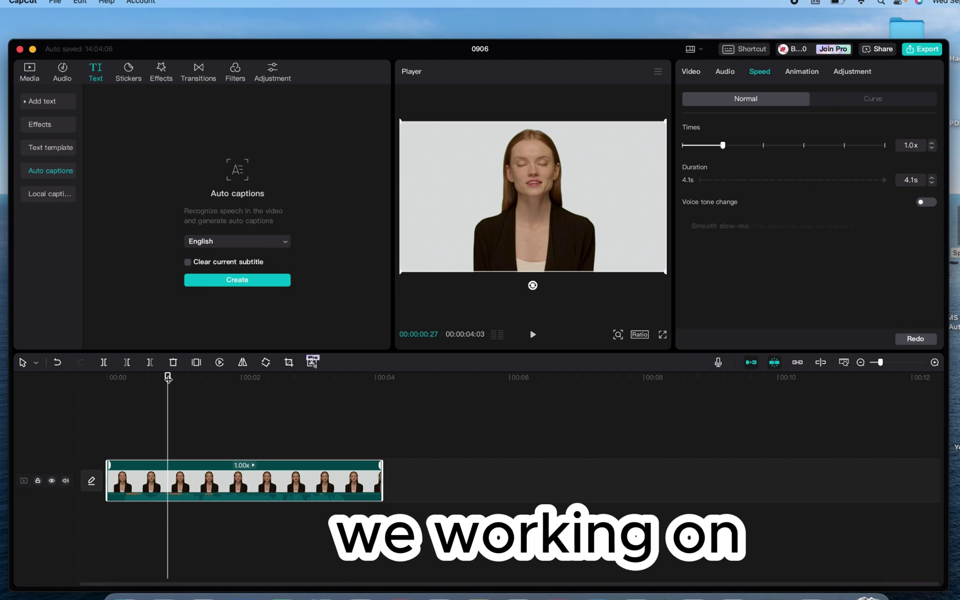
drag(168, 378, 114, 381)
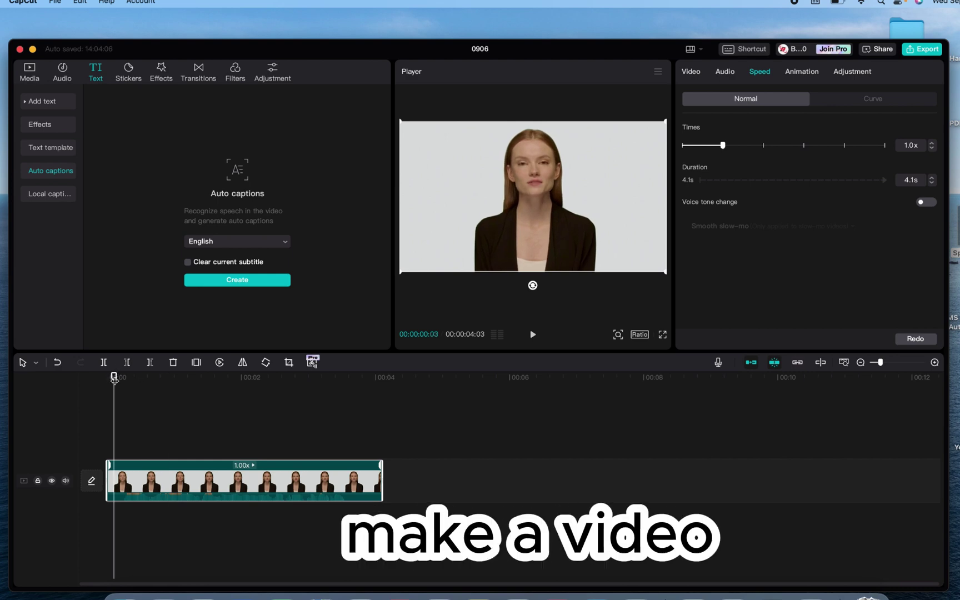
click(94, 380)
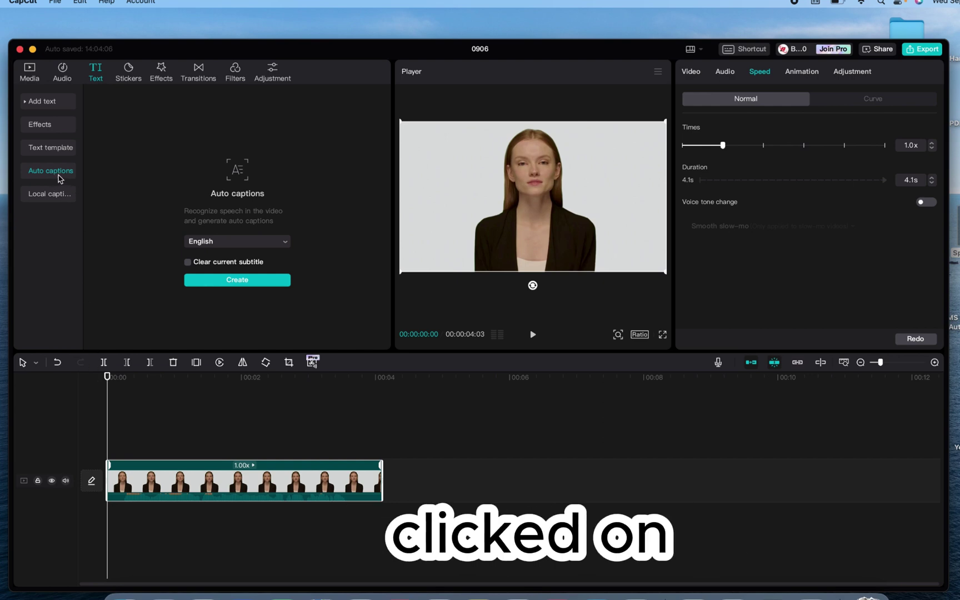
click(43, 105)
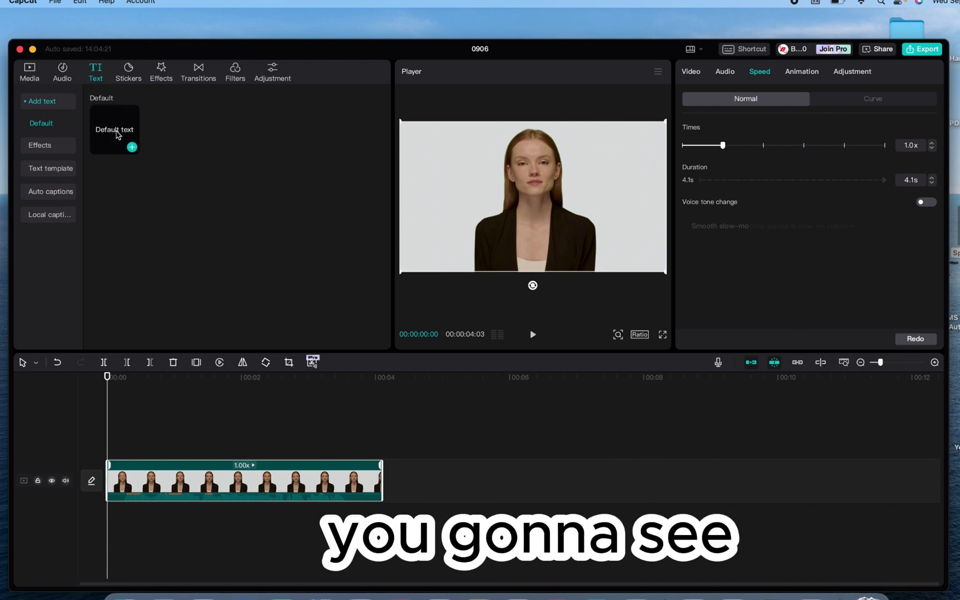
click(51, 150)
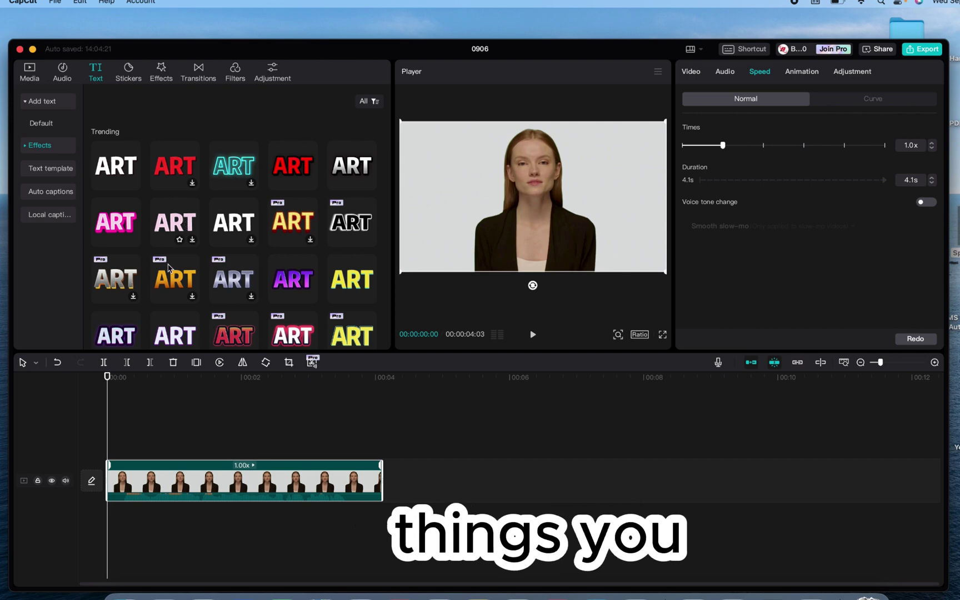
scroll(105, 236, down, 5)
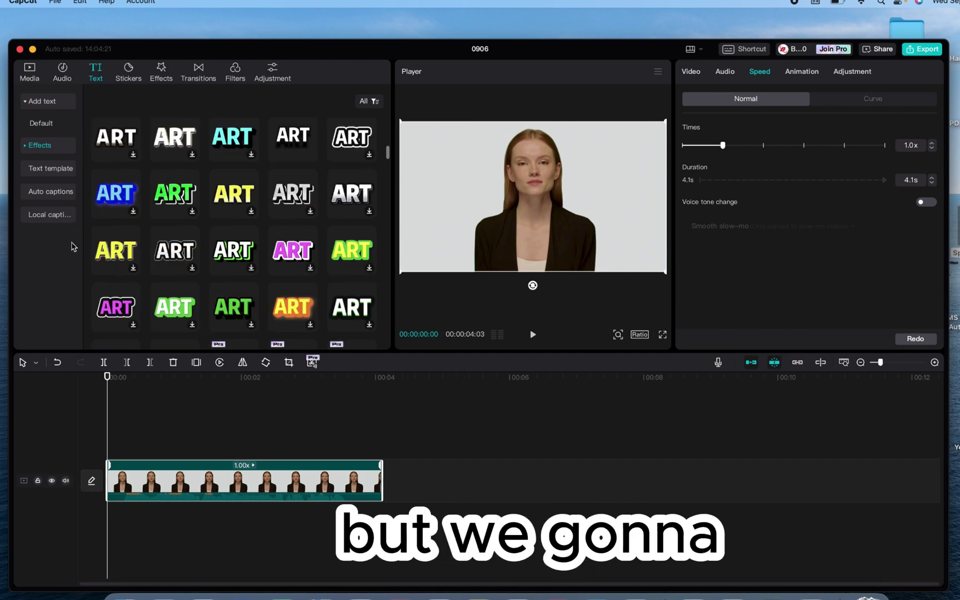
click(60, 195)
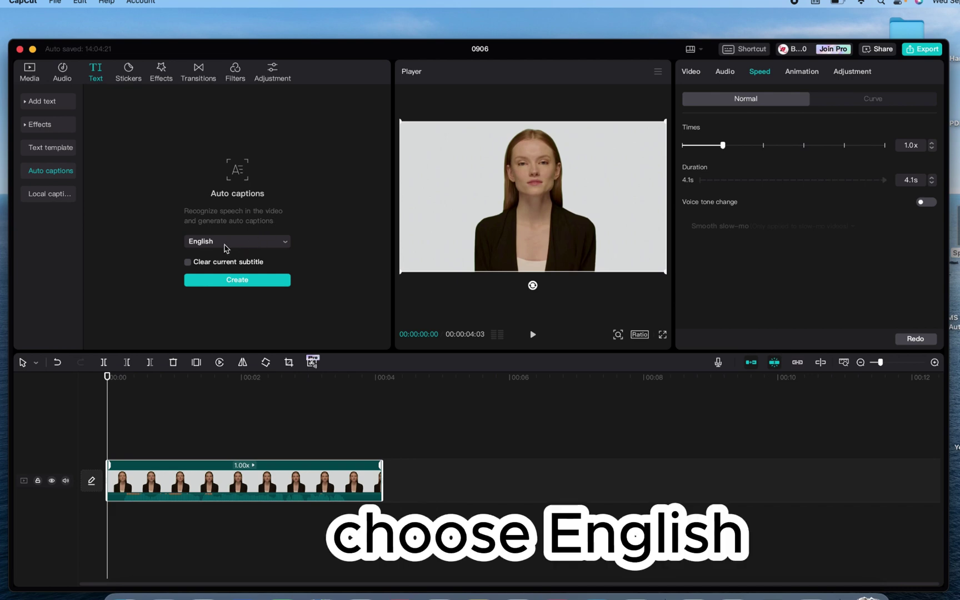
click(271, 244)
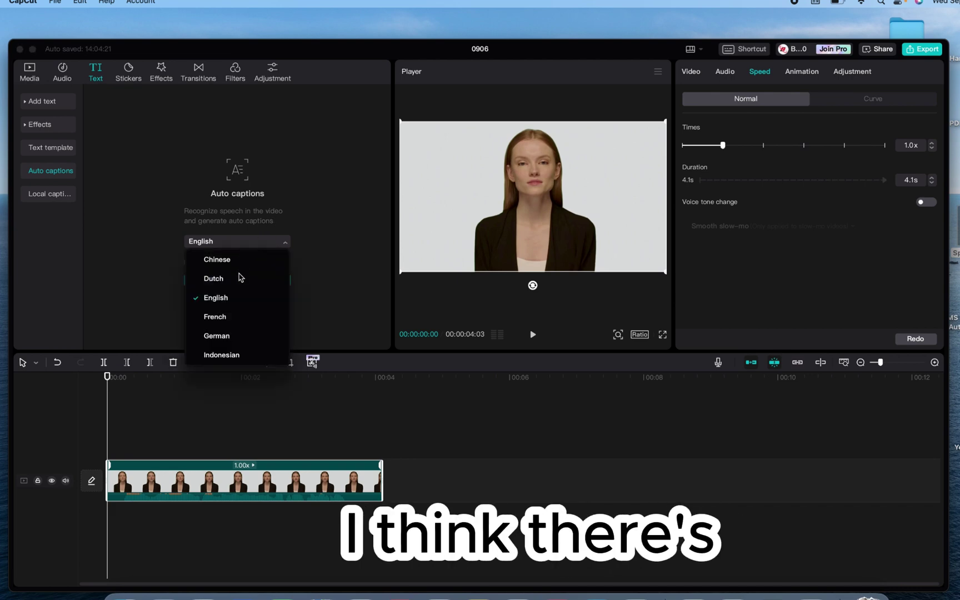
scroll(248, 310, down, 5)
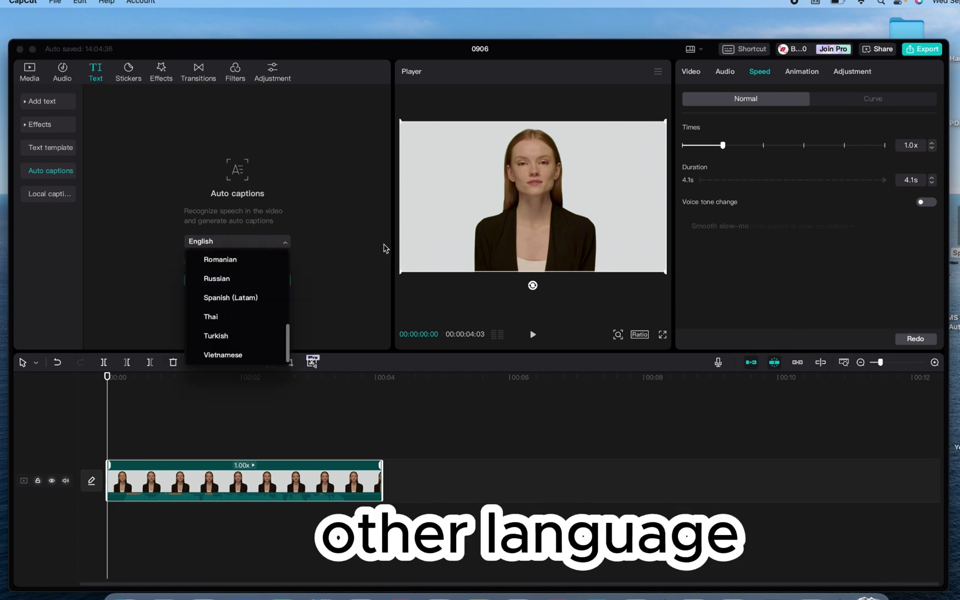
click(339, 250)
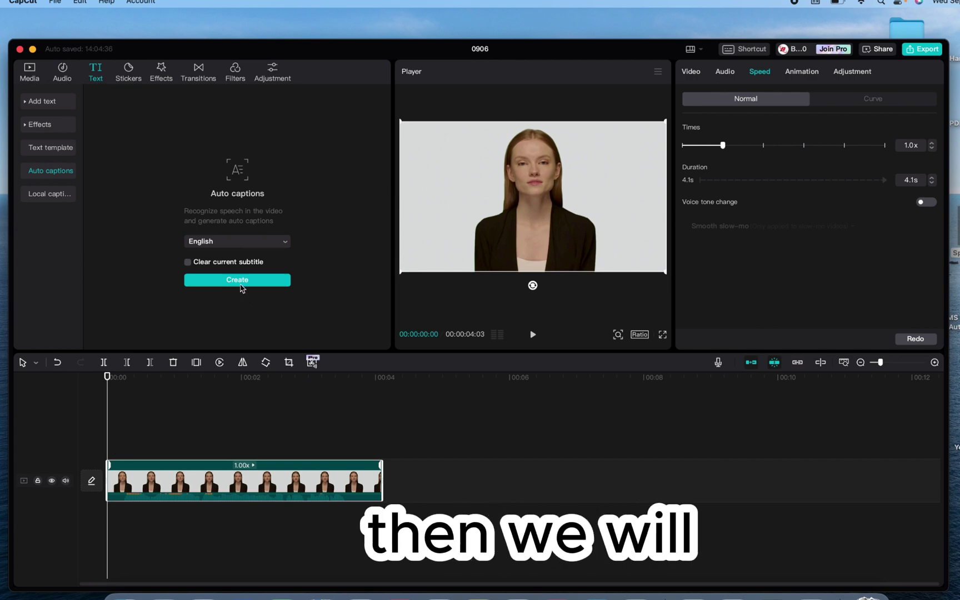
- Generate captions from the speech, nudge the caption clip earlier, preview it and select its text
click(243, 283)
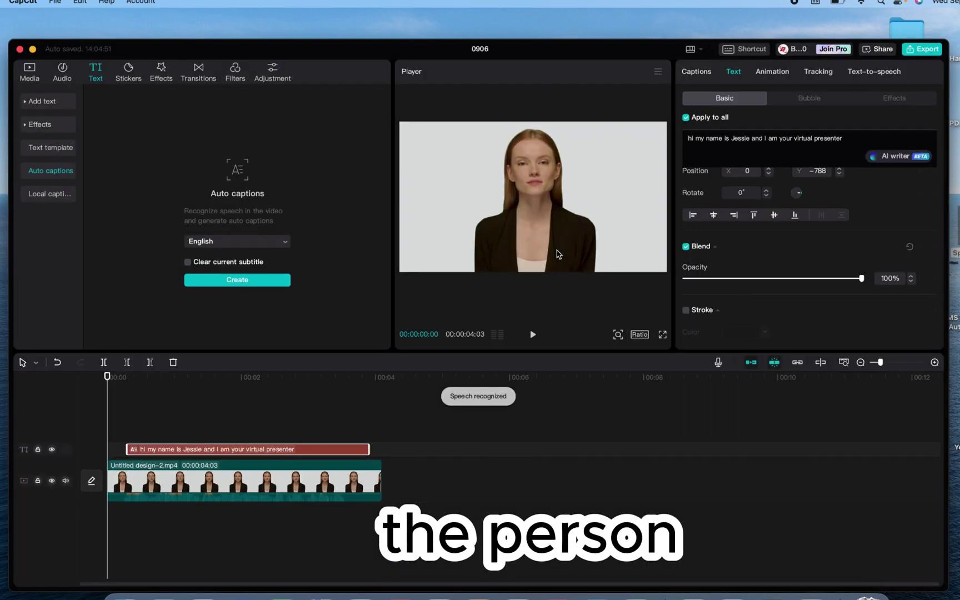
drag(326, 455, 313, 454)
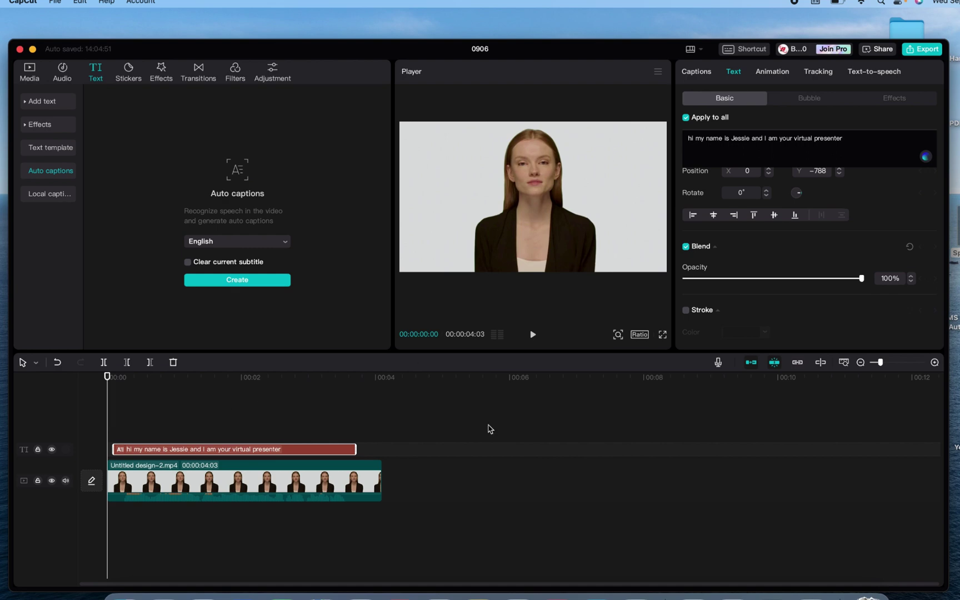
click(533, 336)
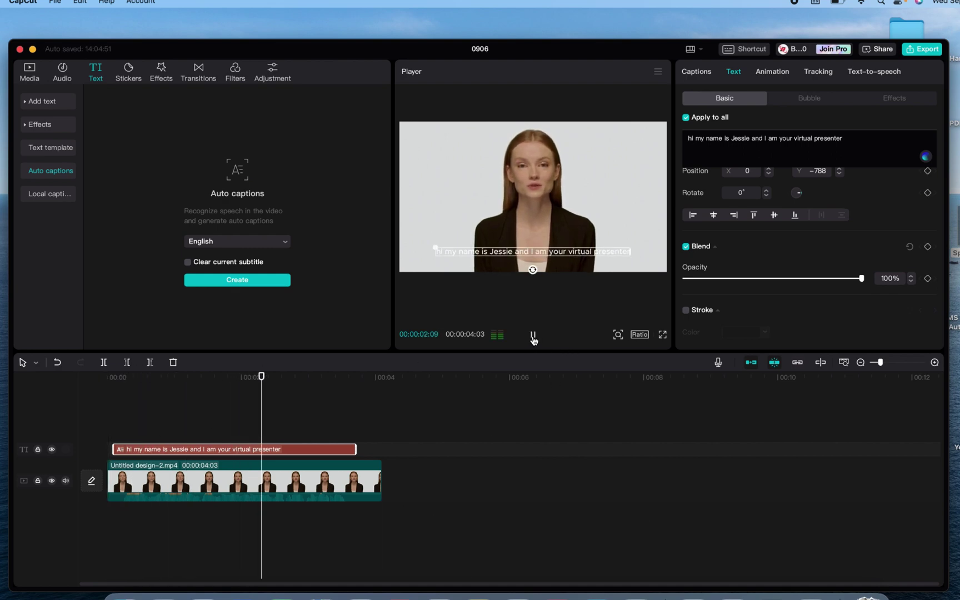
click(533, 336)
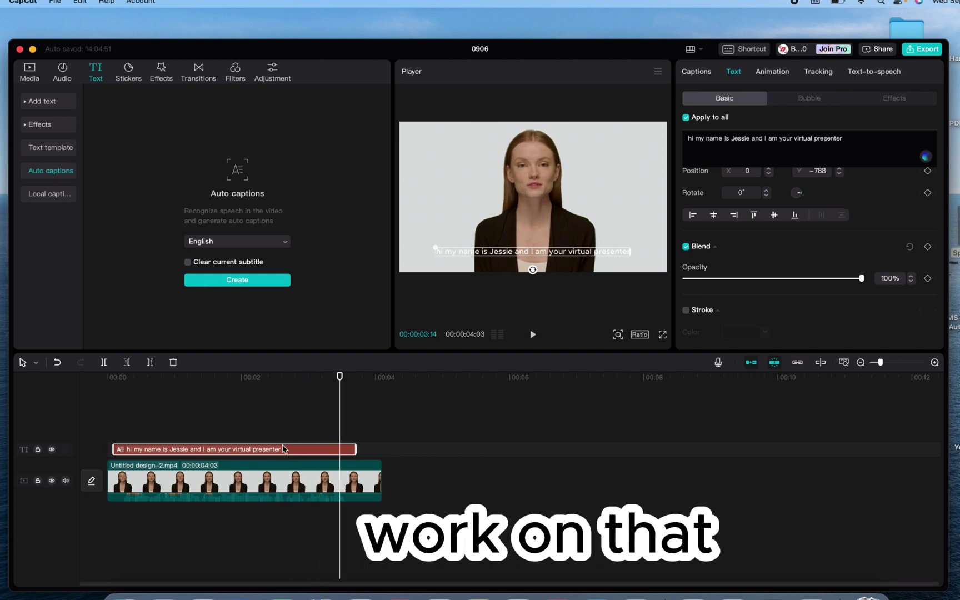
click(282, 455)
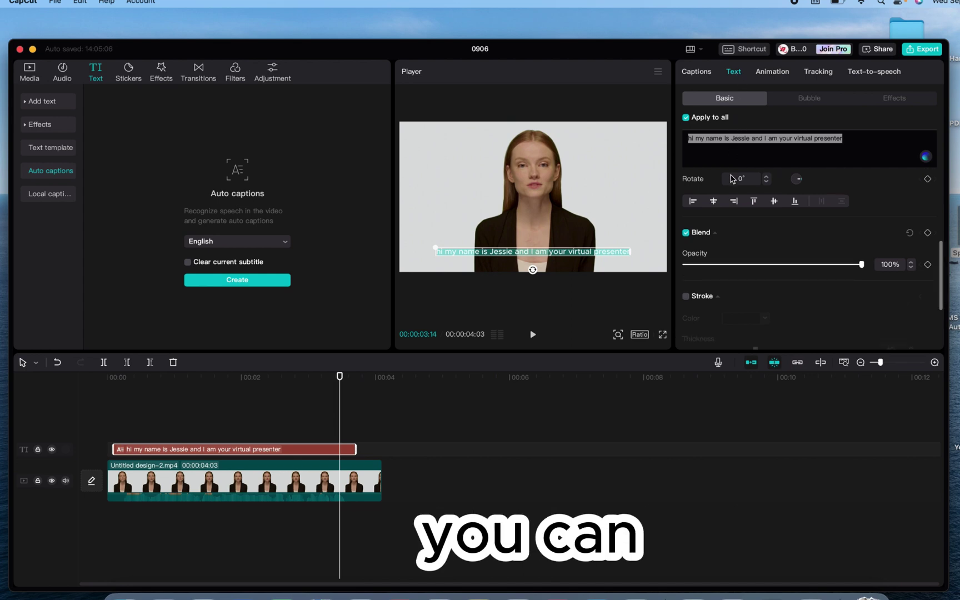
scroll(732, 179, down, 2)
scroll(721, 195, up, 3)
scroll(717, 203, up, 1)
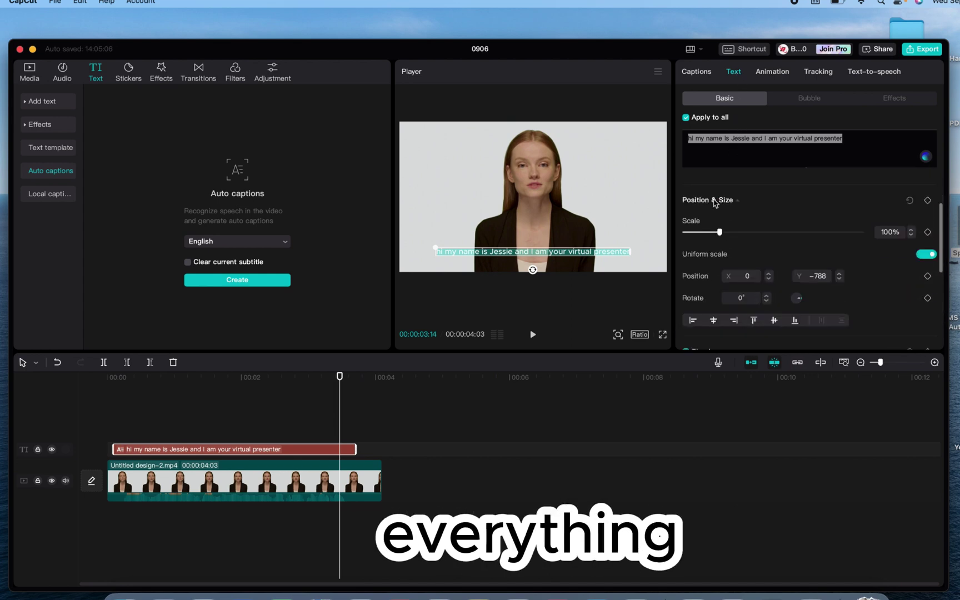
scroll(714, 203, up, 3)
scroll(715, 203, down, 1)
scroll(715, 202, up, 1)
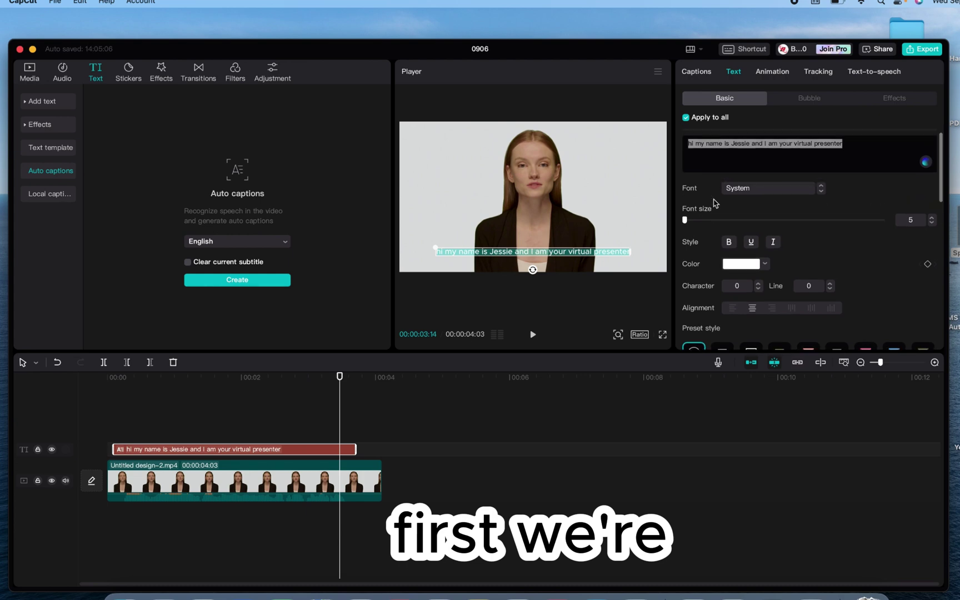
click(807, 197)
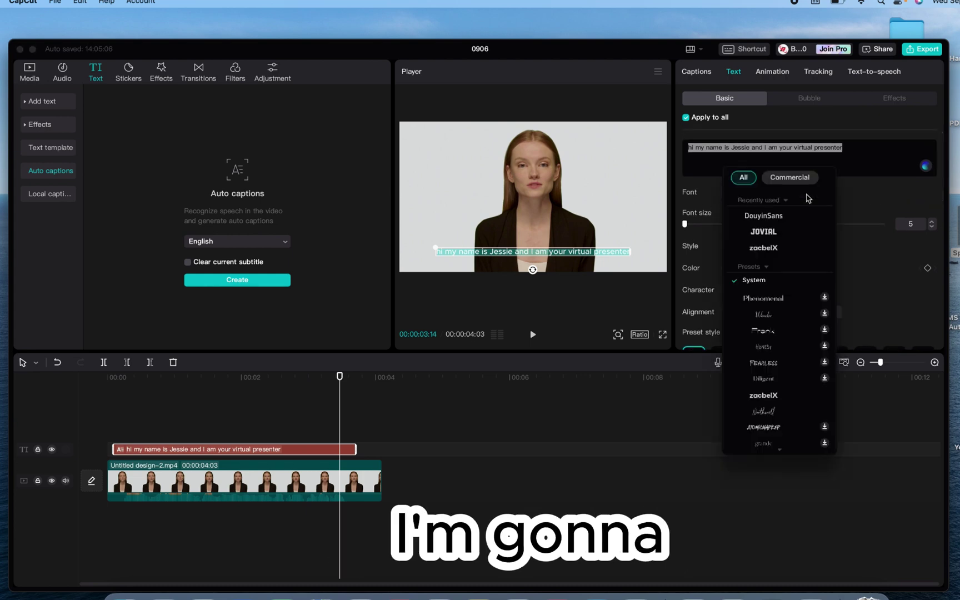
scroll(788, 285, down, 1)
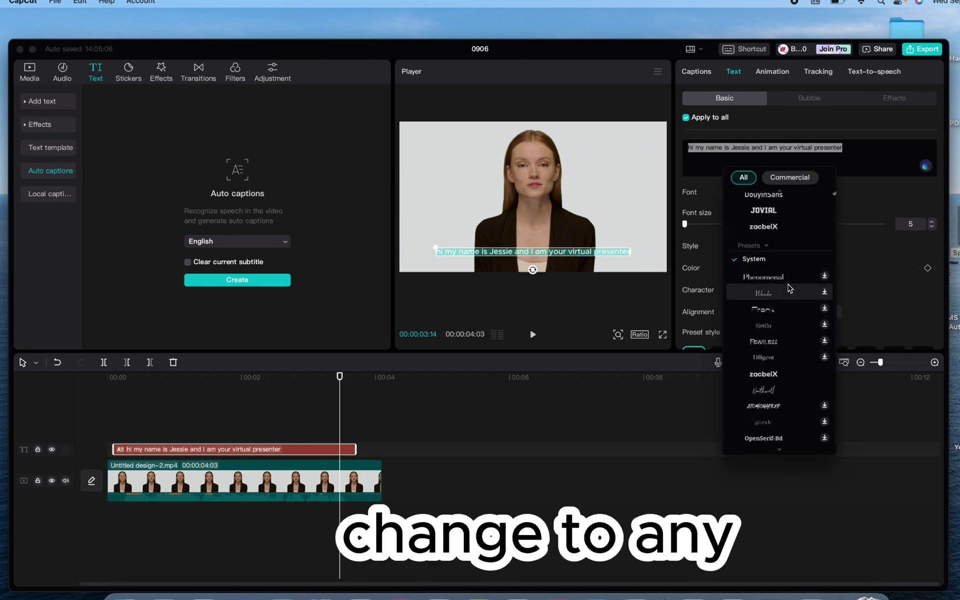
click(769, 210)
click(769, 211)
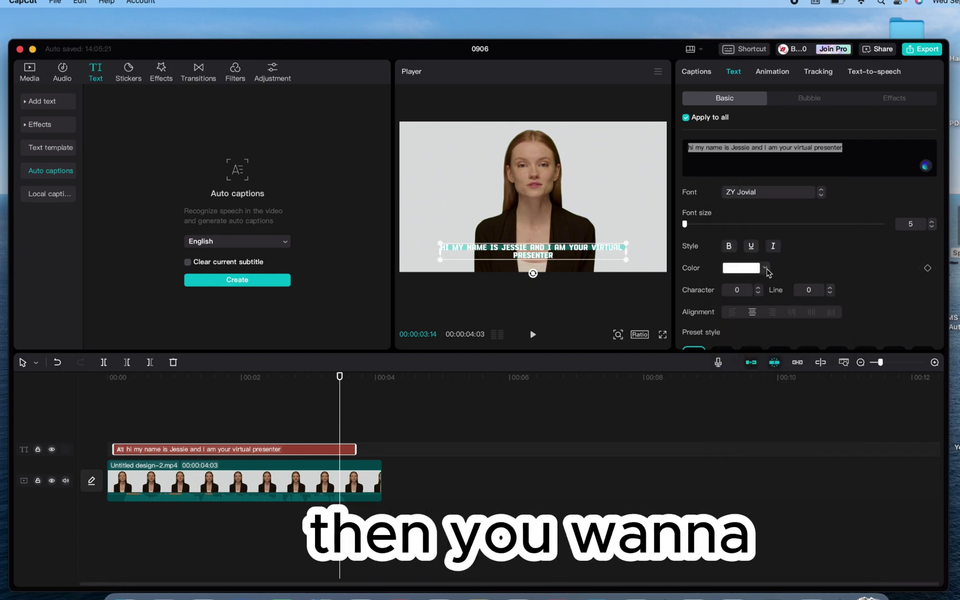
scroll(769, 274, down, 4)
scroll(767, 281, down, 1)
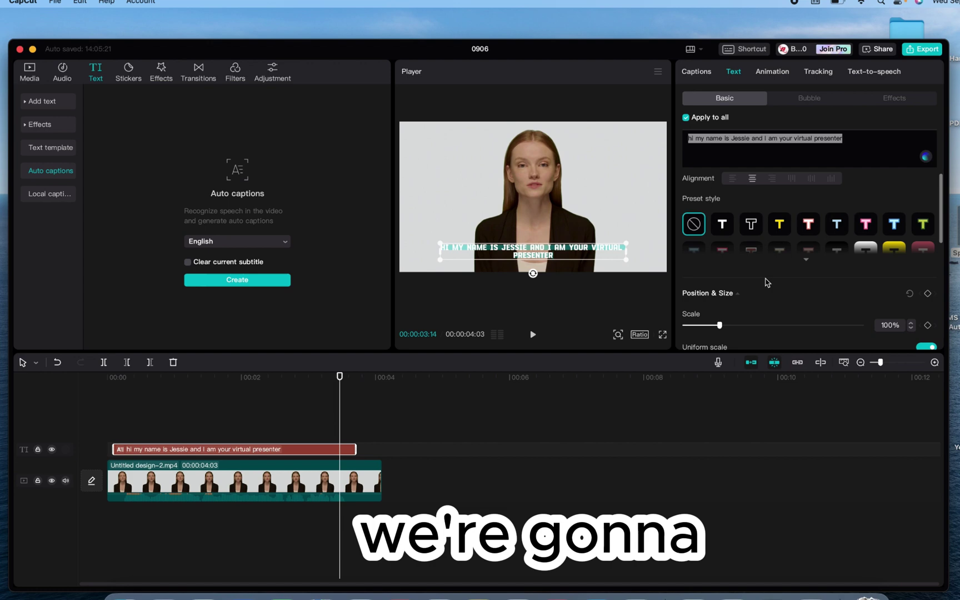
scroll(767, 281, down, 5)
scroll(765, 300, down, 1)
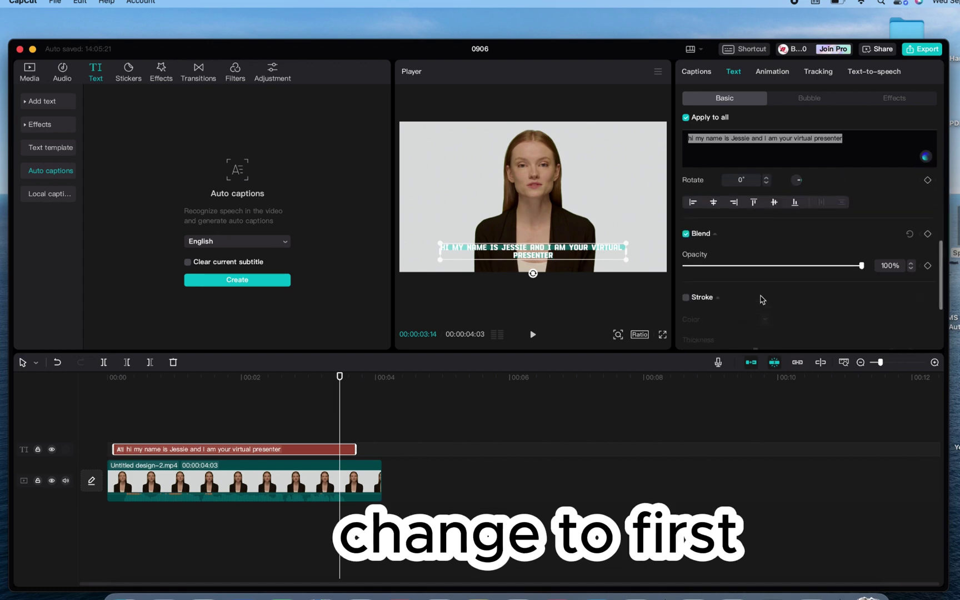
scroll(762, 299, up, 8)
scroll(762, 299, down, 1)
scroll(759, 289, down, 1)
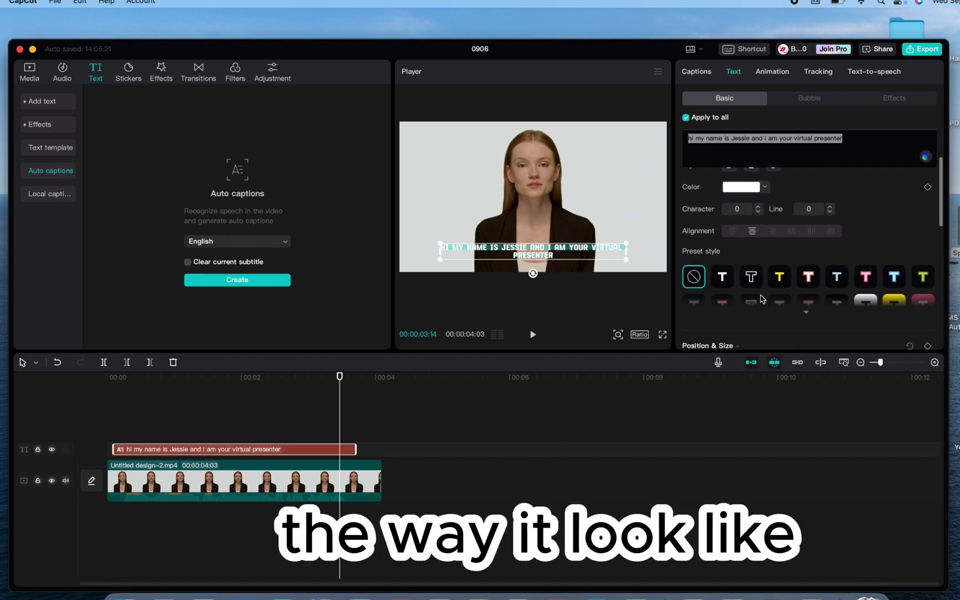
- Apply the outlined text preset and tint the caption fill pale pink
click(753, 277)
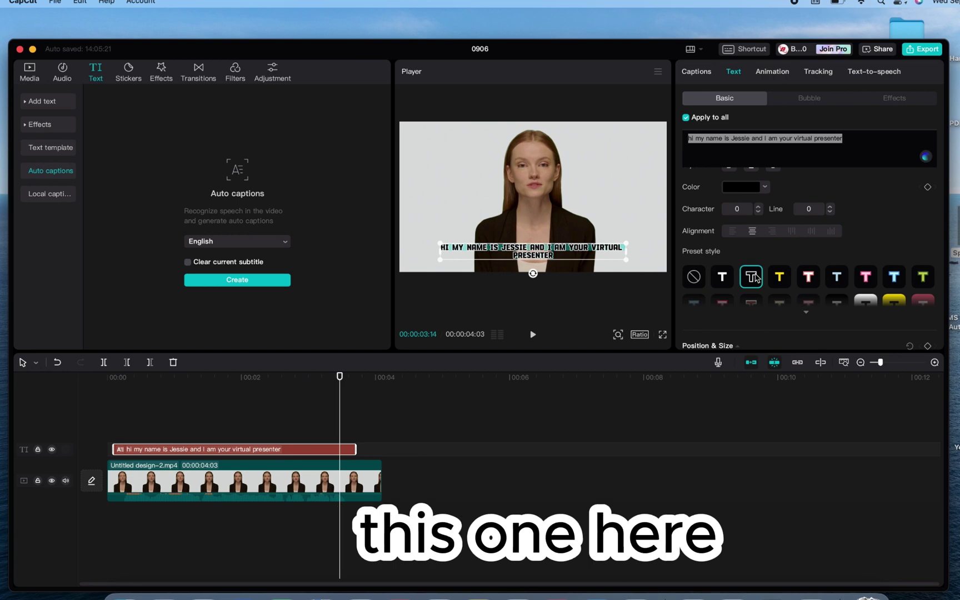
click(766, 188)
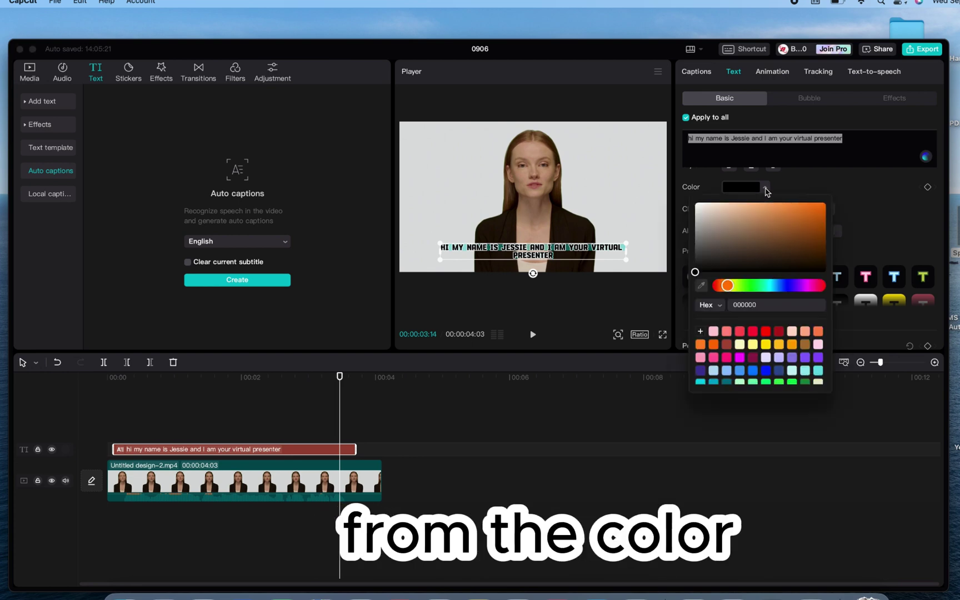
click(741, 344)
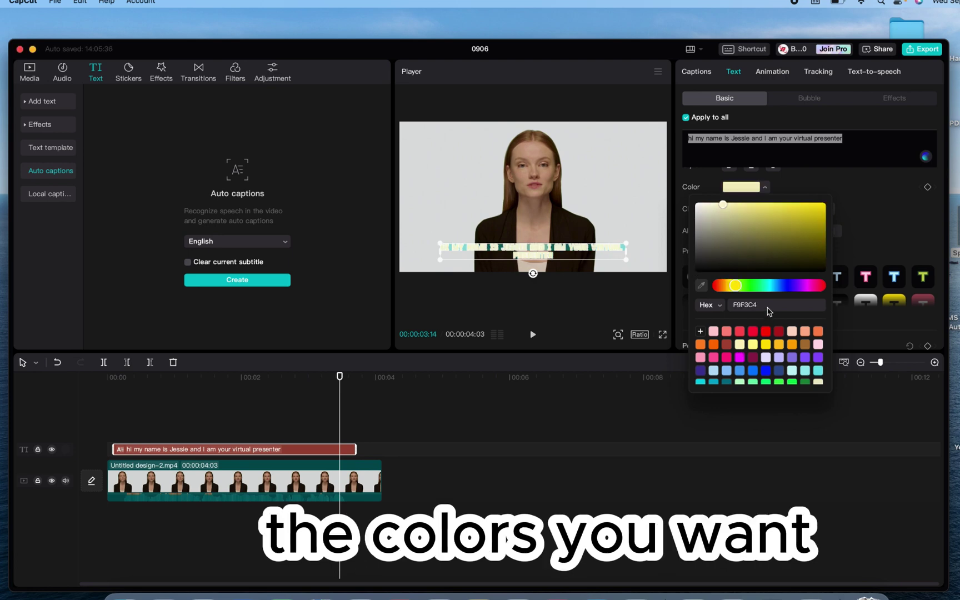
drag(736, 285, 722, 287)
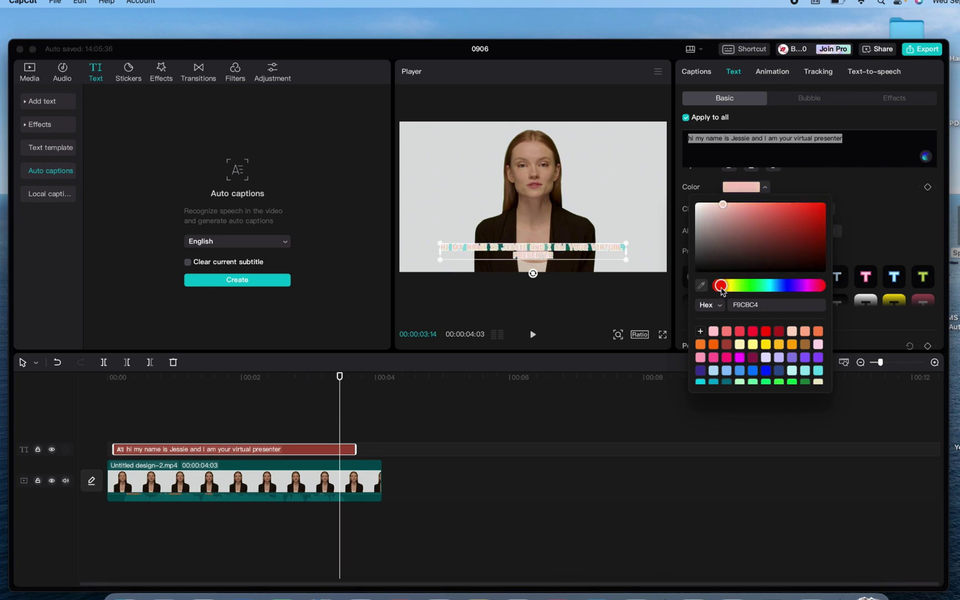
click(847, 195)
scroll(774, 239, down, 3)
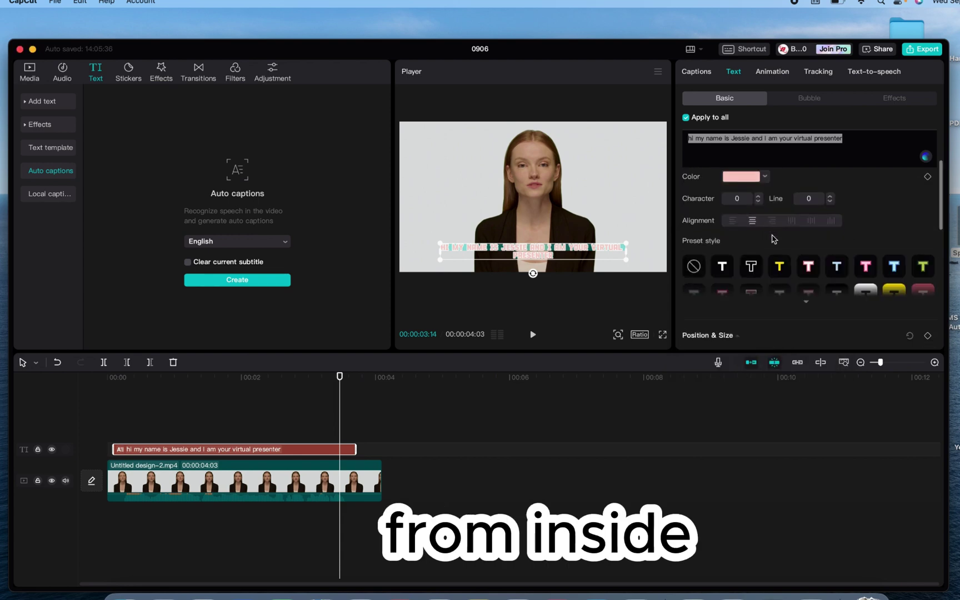
scroll(774, 239, down, 2)
scroll(774, 239, down, 2)
scroll(773, 238, down, 2)
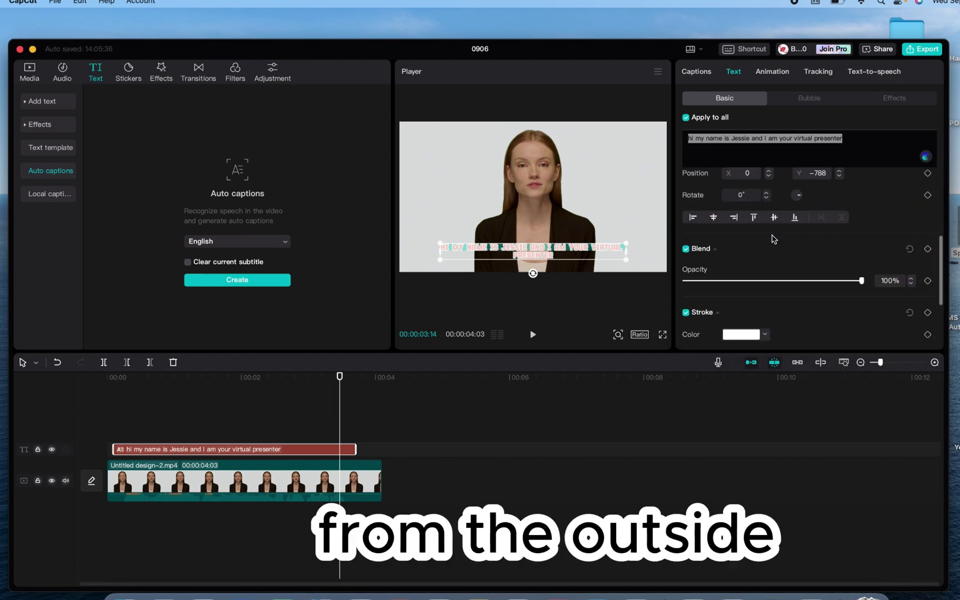
scroll(773, 239, down, 2)
scroll(774, 238, down, 1)
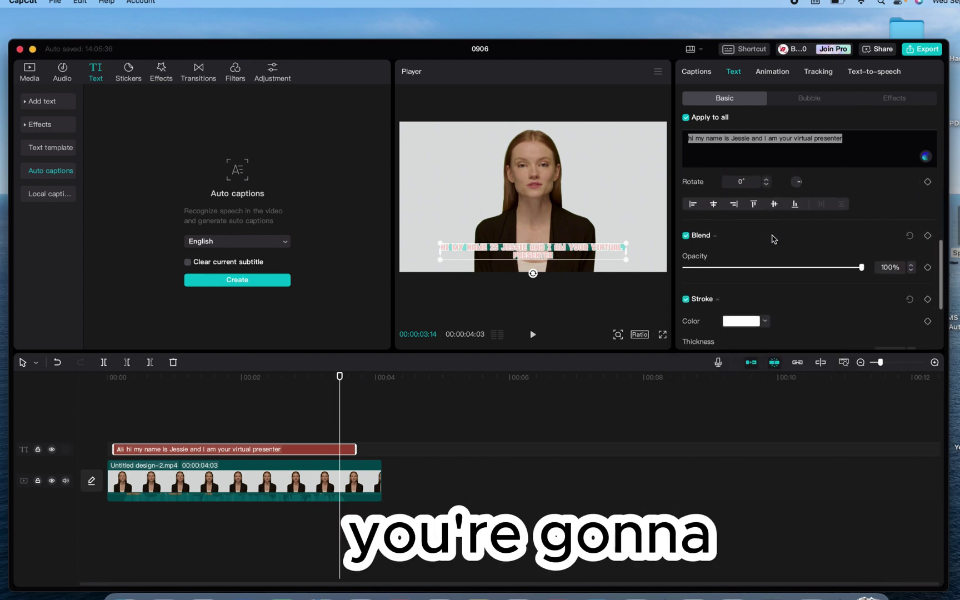
- Set the caption stroke colour to pure black after sampling darker shades
click(767, 322)
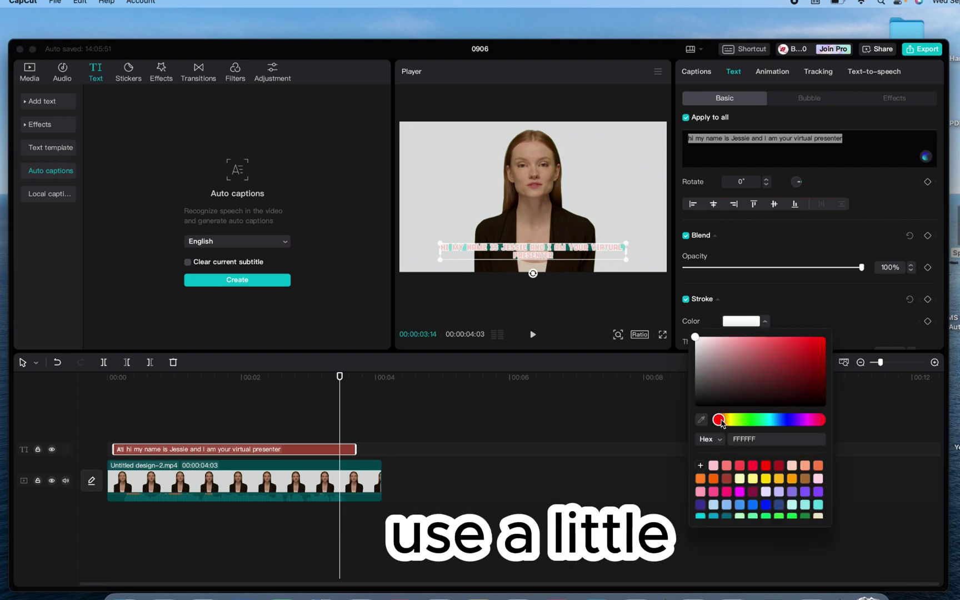
click(701, 420)
click(703, 407)
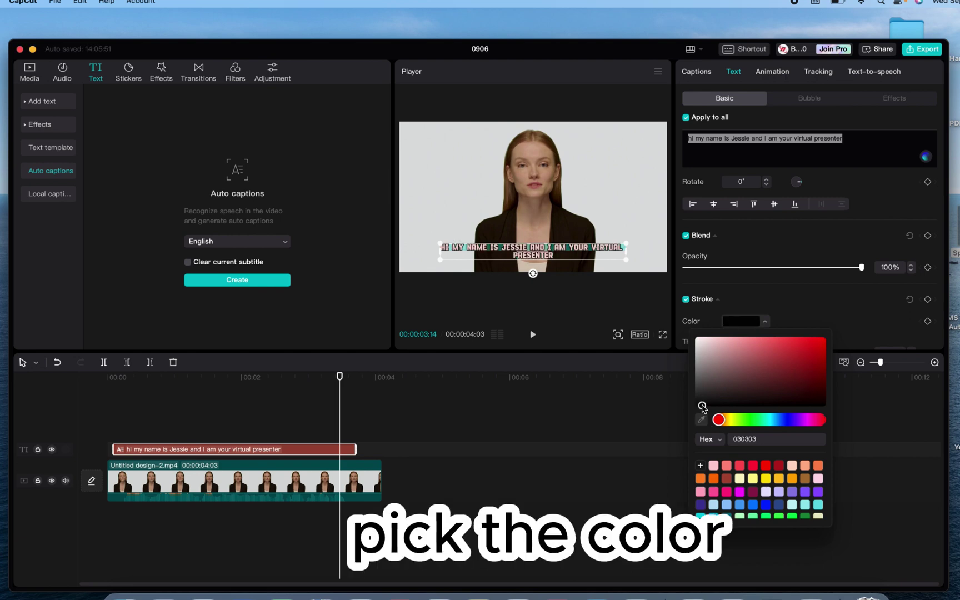
drag(702, 408, 701, 408)
scroll(759, 514, down, 3)
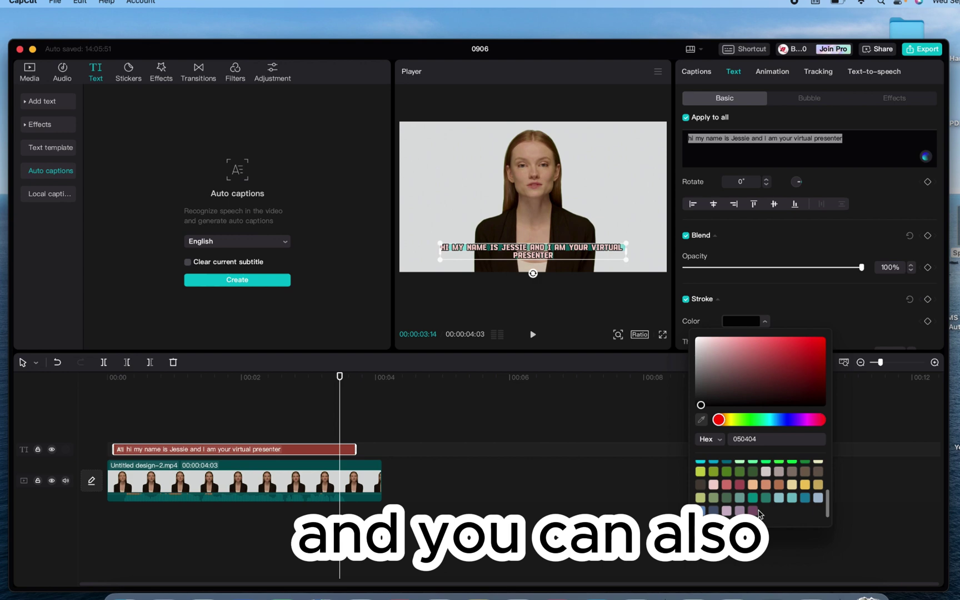
click(701, 487)
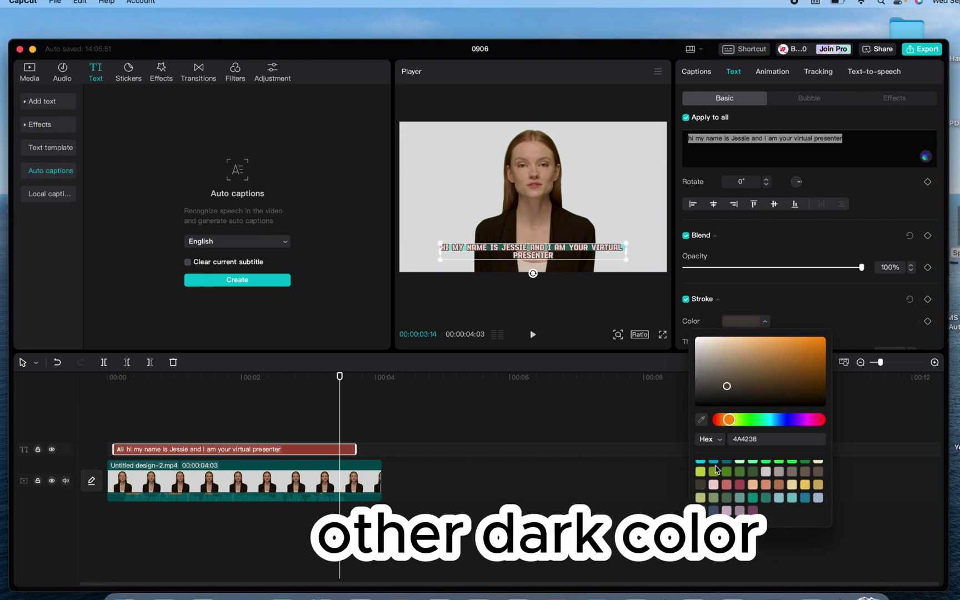
drag(728, 387, 800, 406)
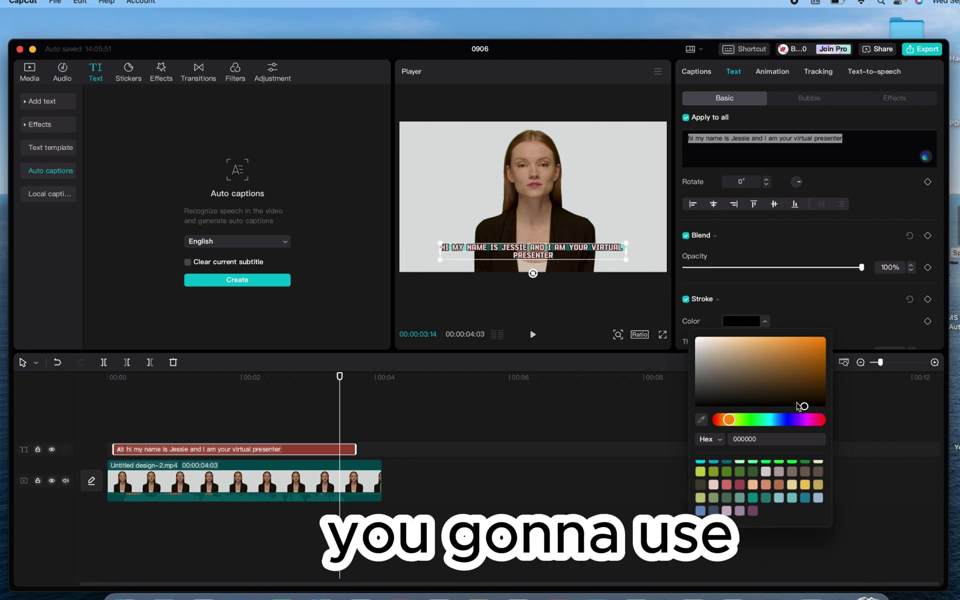
click(748, 328)
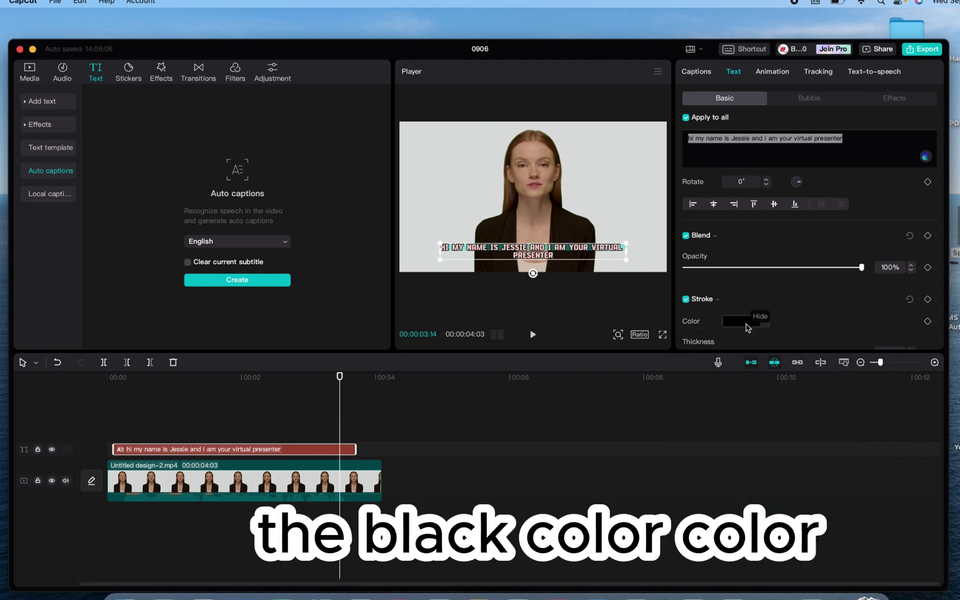
scroll(691, 250, down, 2)
scroll(705, 221, up, 3)
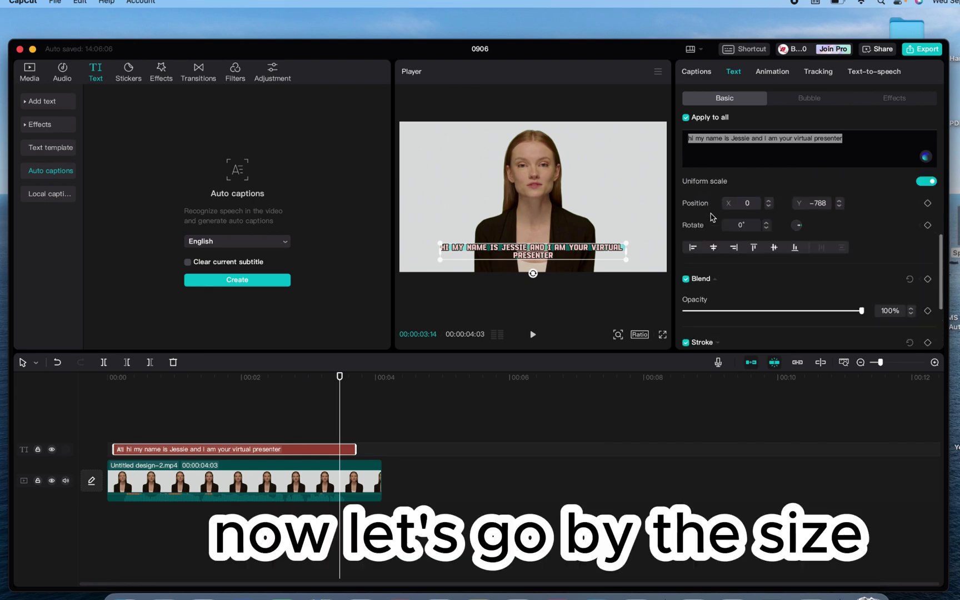
scroll(711, 216, up, 3)
scroll(739, 245, up, 3)
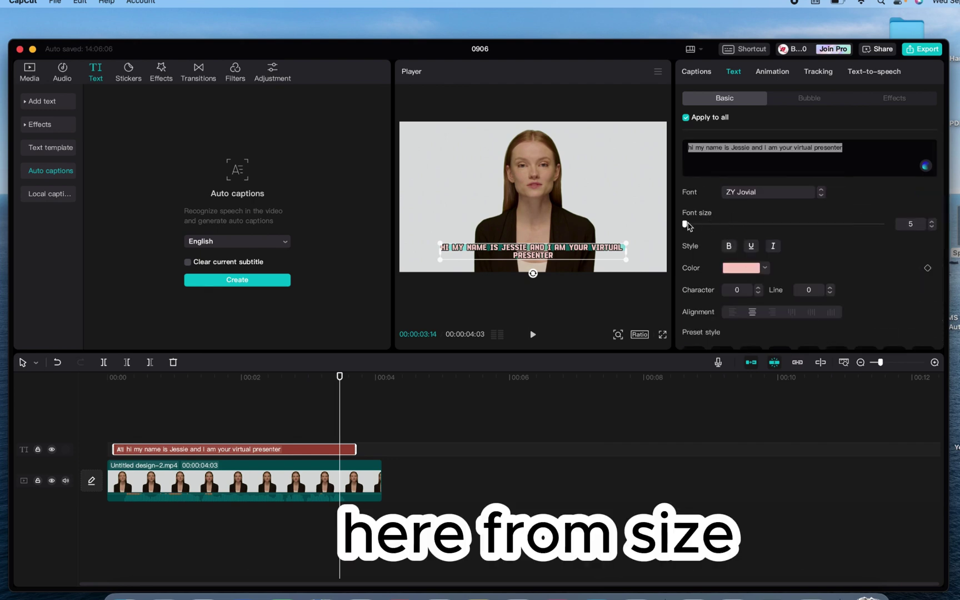
- Raise the caption font size to 19 and scrub the clip to preview it
drag(686, 224, 695, 226)
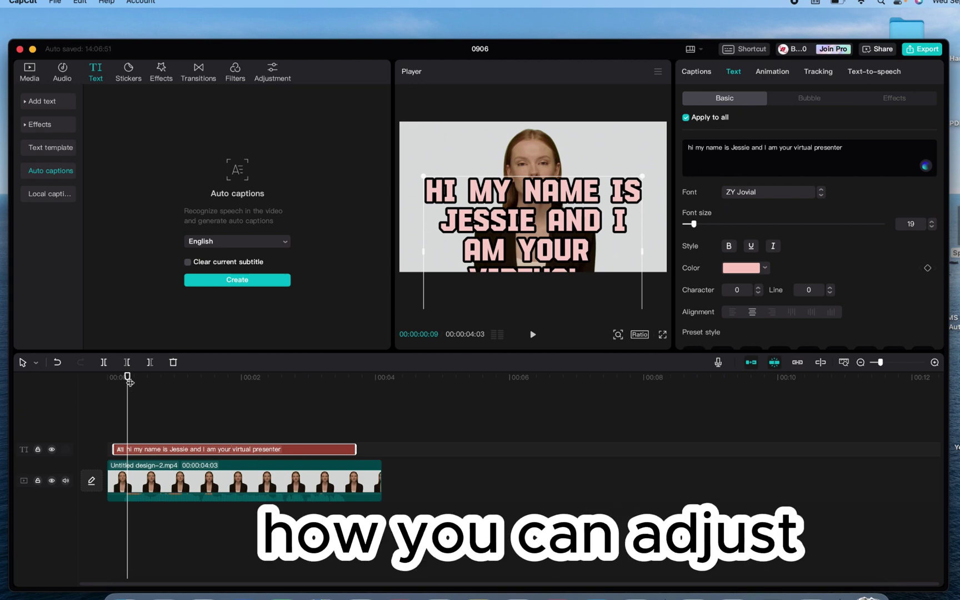
drag(127, 378, 192, 377)
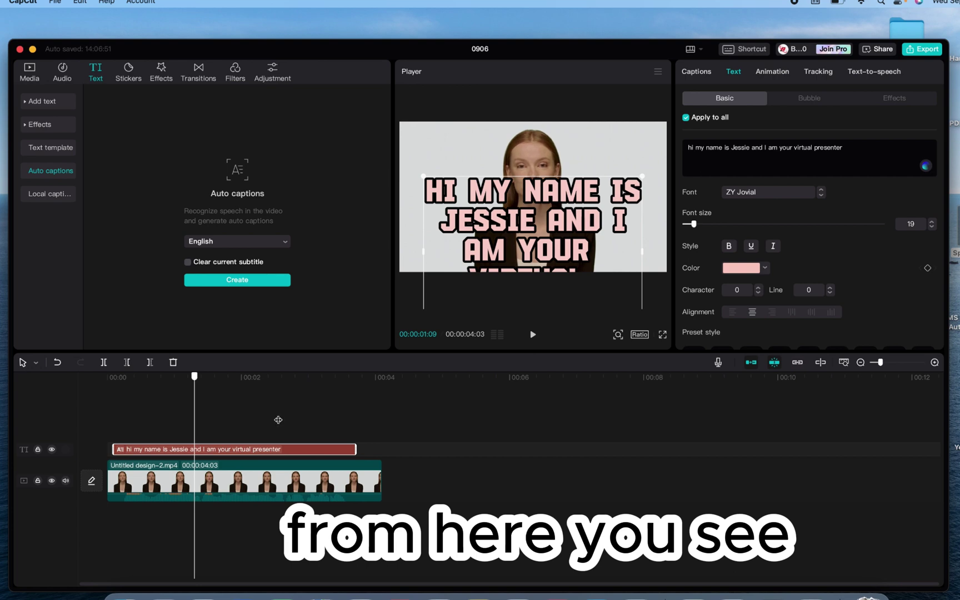
click(311, 431)
click(122, 430)
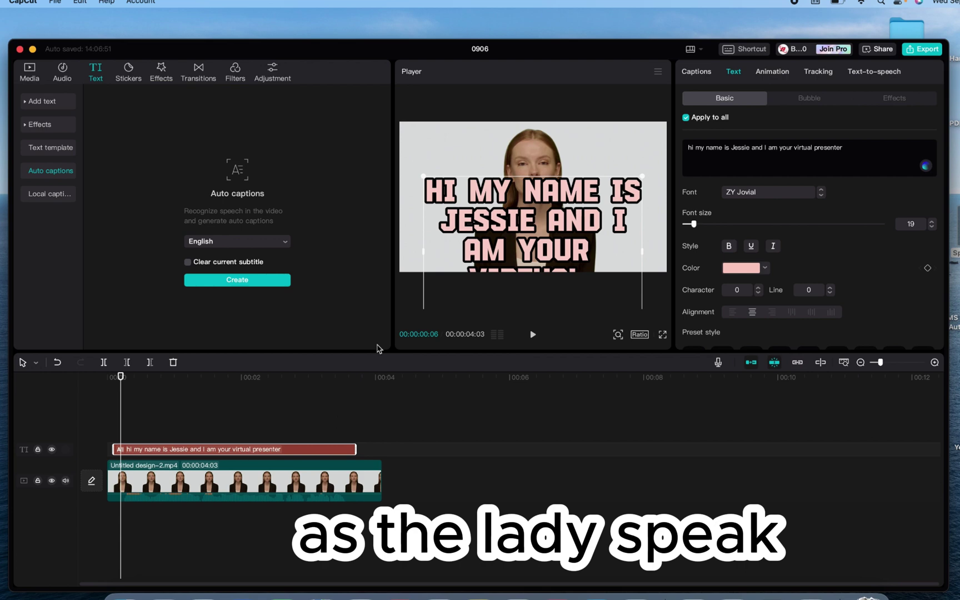
- Split the caption list into 'hi my name', 'is Jessie' and 'and' lines
click(695, 72)
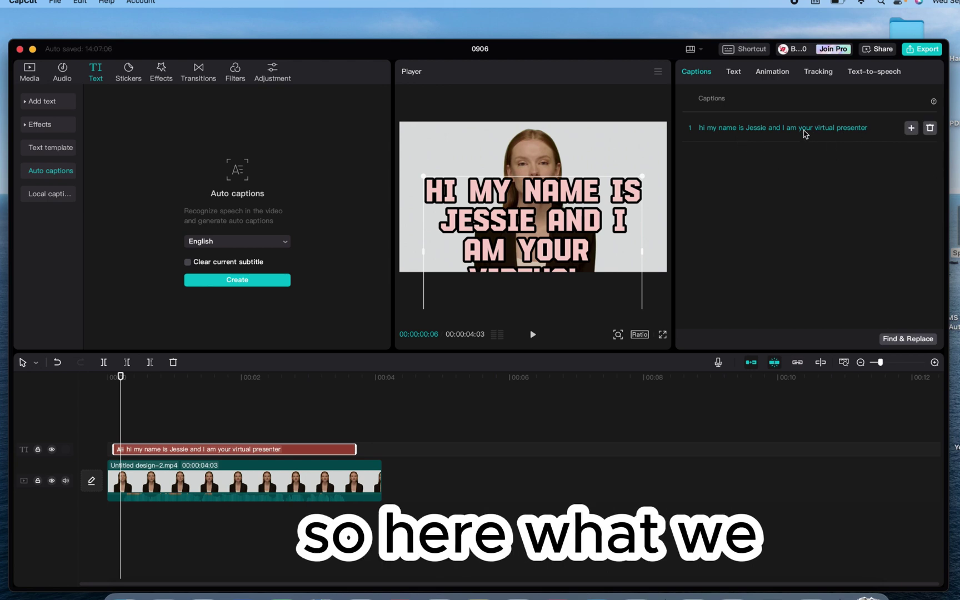
click(711, 134)
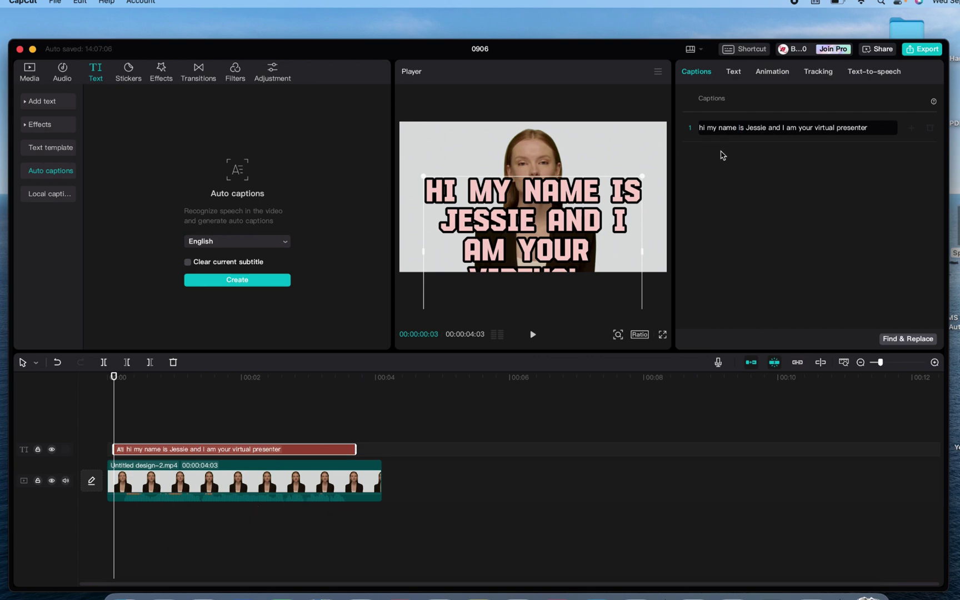
key(Return)
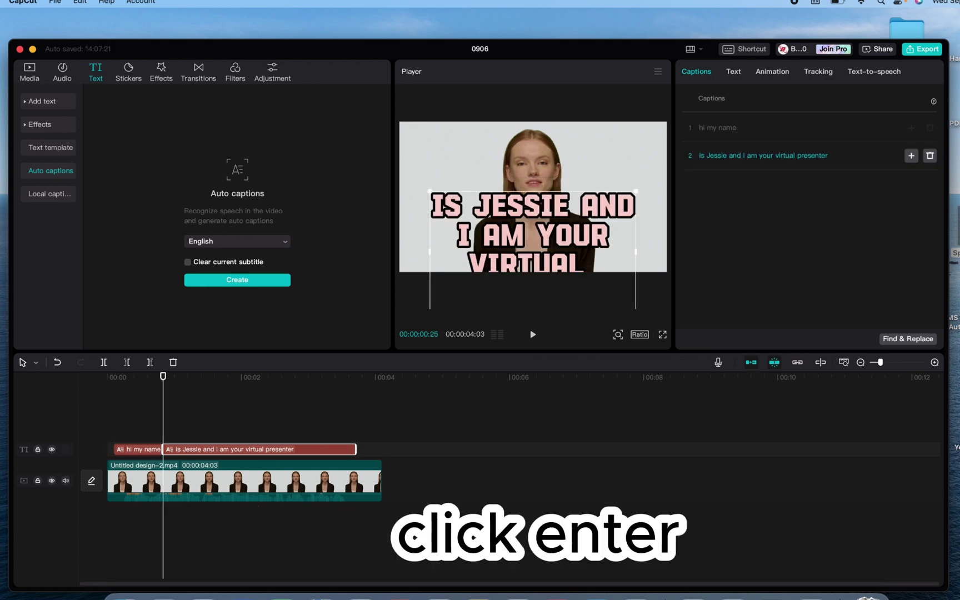
click(730, 156)
key(Return)
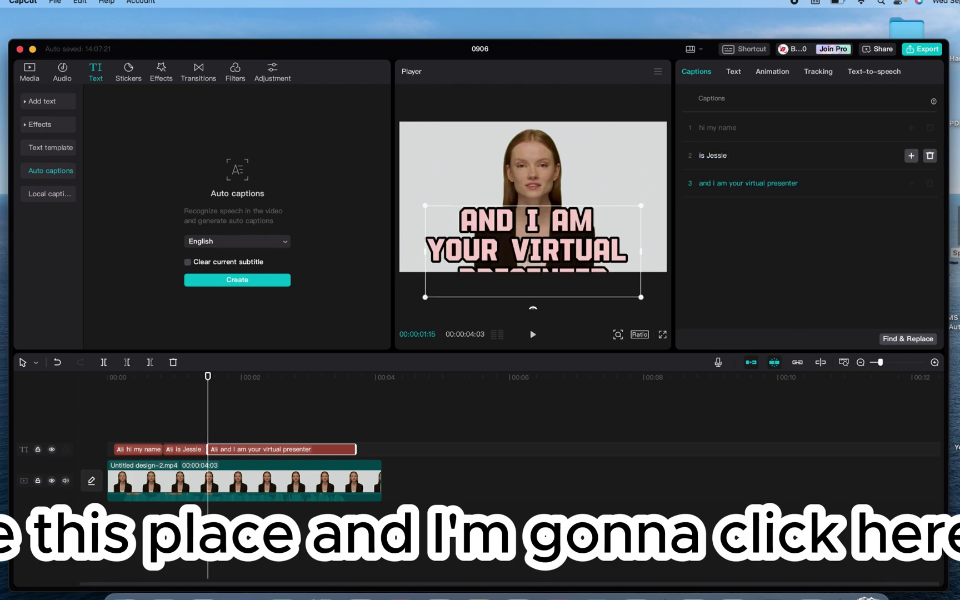
click(715, 190)
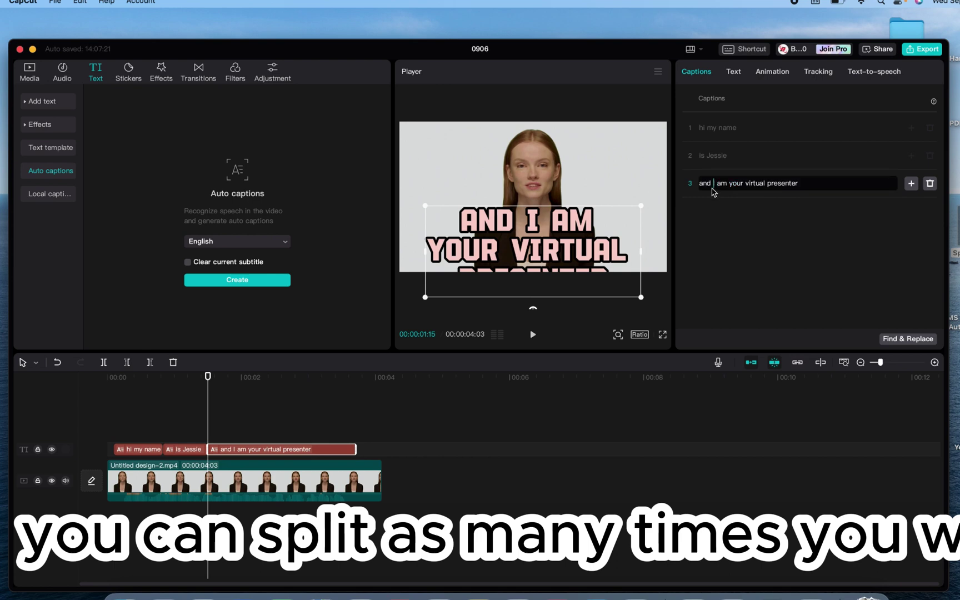
key(Return)
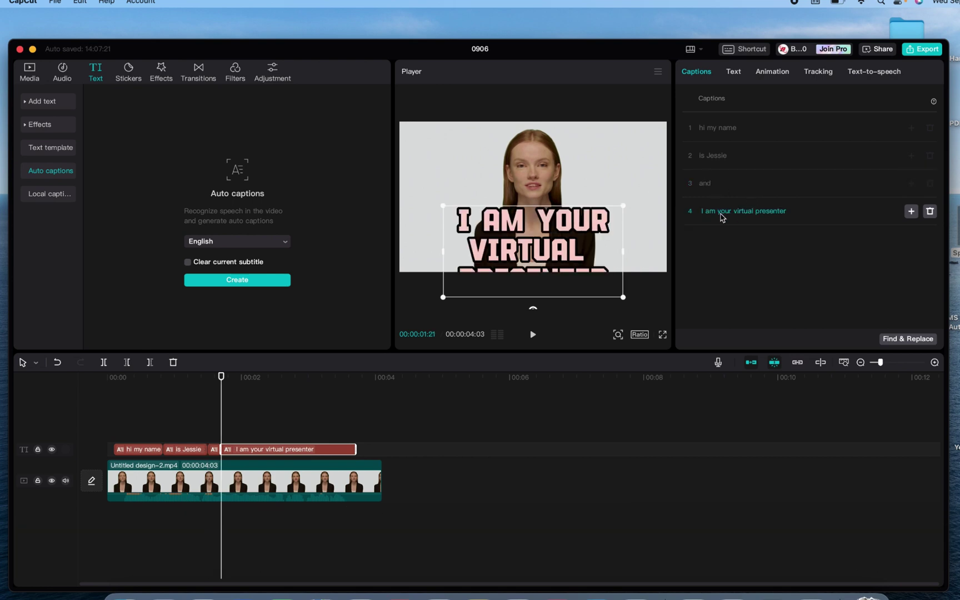
- Split the remaining text into 'I am', 'your', 'virtual' and 'presenter' captions
click(720, 216)
key(Return)
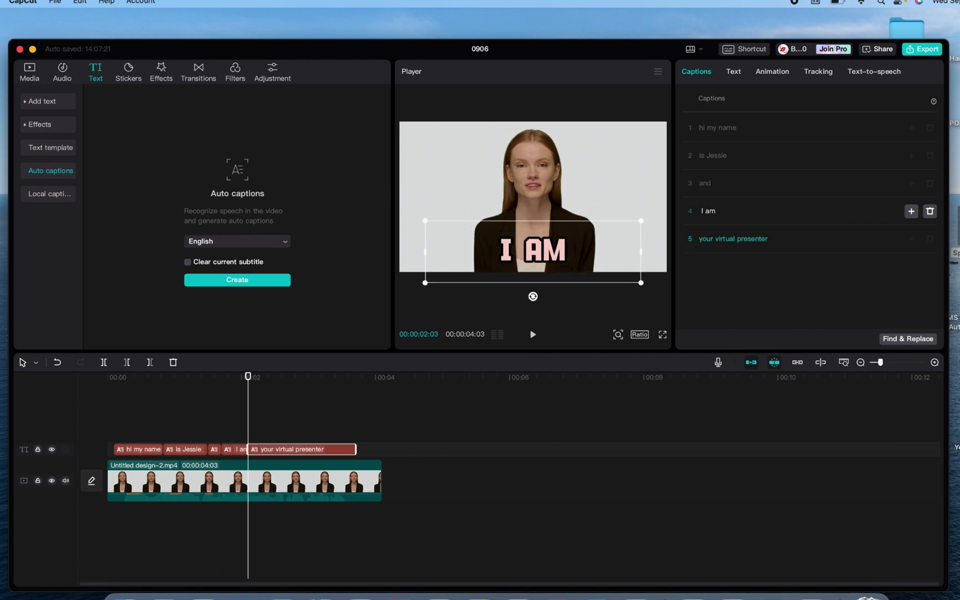
click(717, 245)
key(Return)
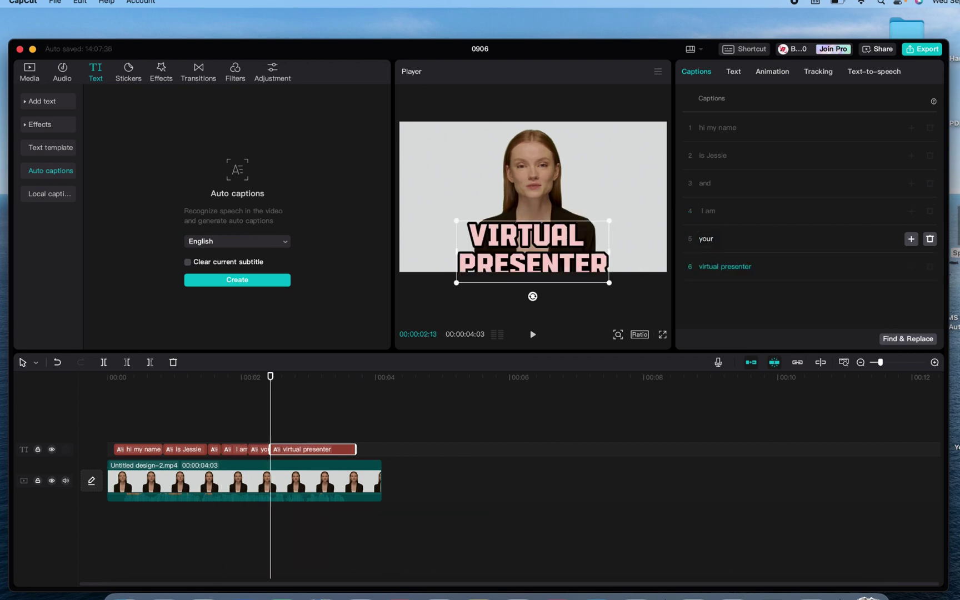
click(721, 269)
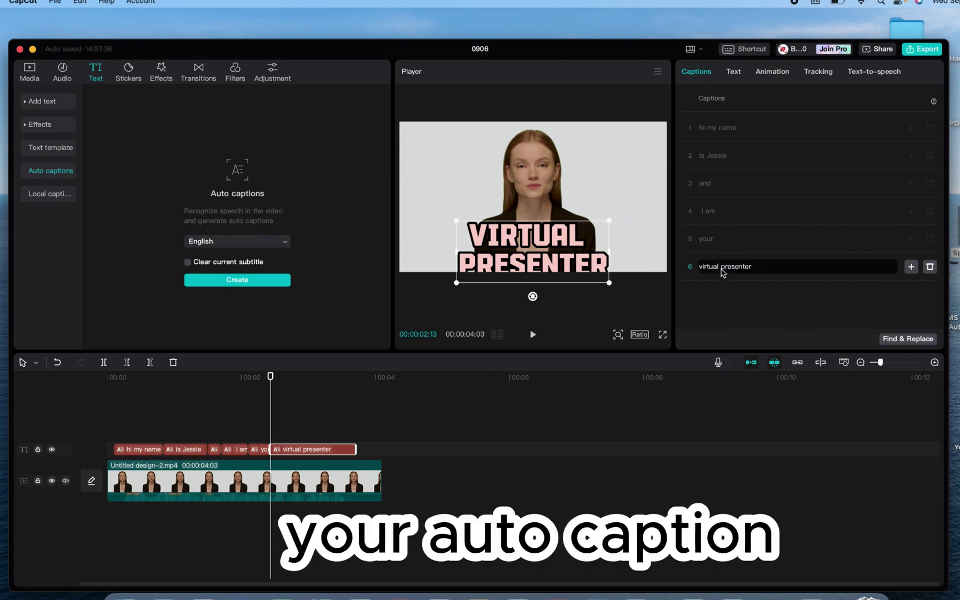
key(Return)
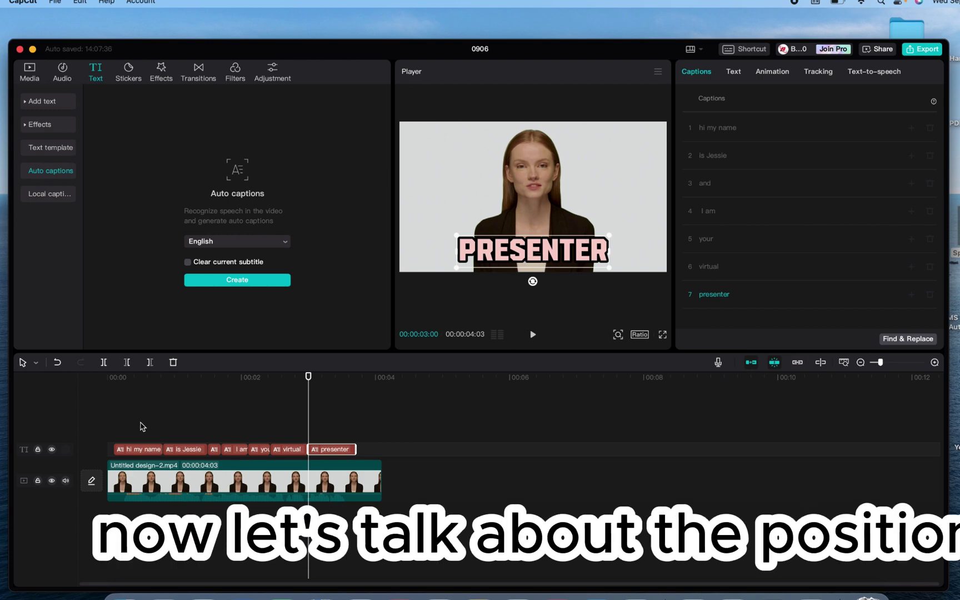
- Move all captions higher over the presenter's chest, shrink them slightly and play to check
drag(141, 424, 327, 454)
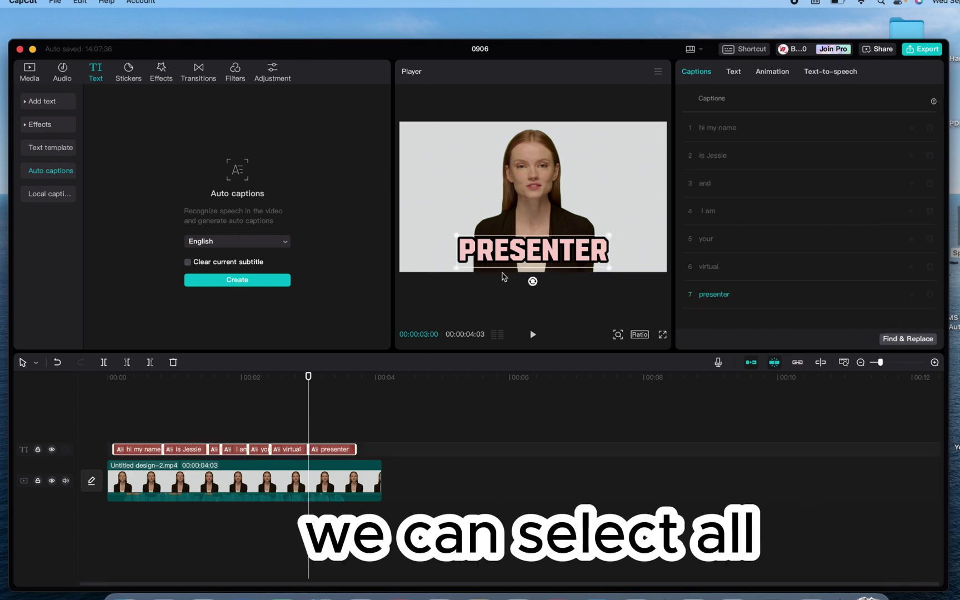
drag(521, 257, 525, 237)
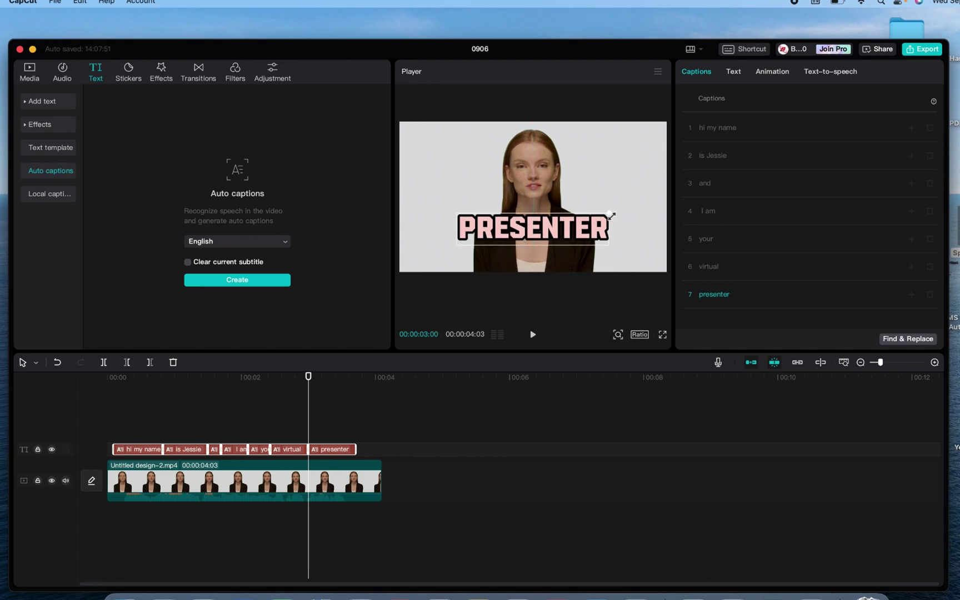
drag(609, 213, 602, 217)
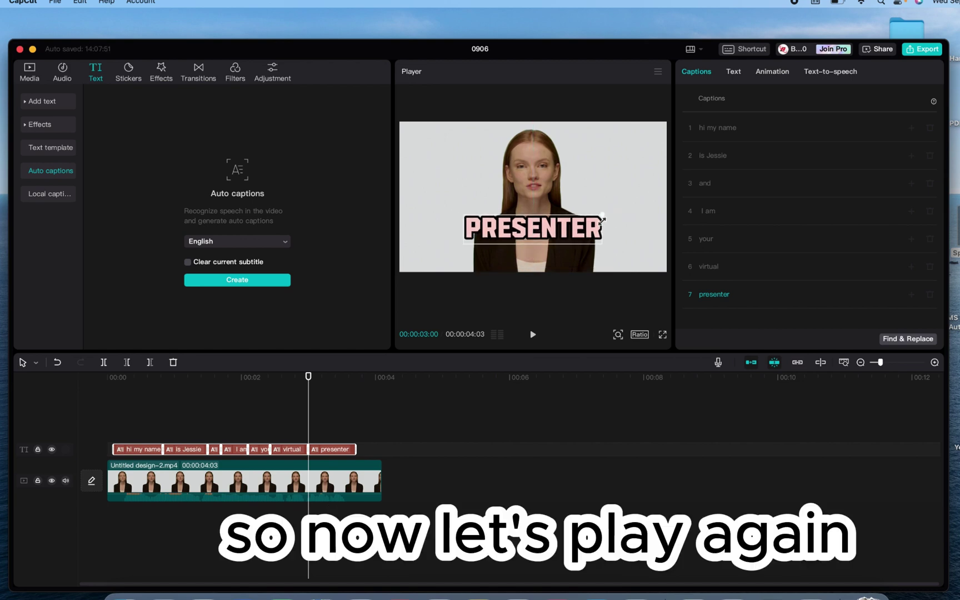
click(113, 392)
click(534, 335)
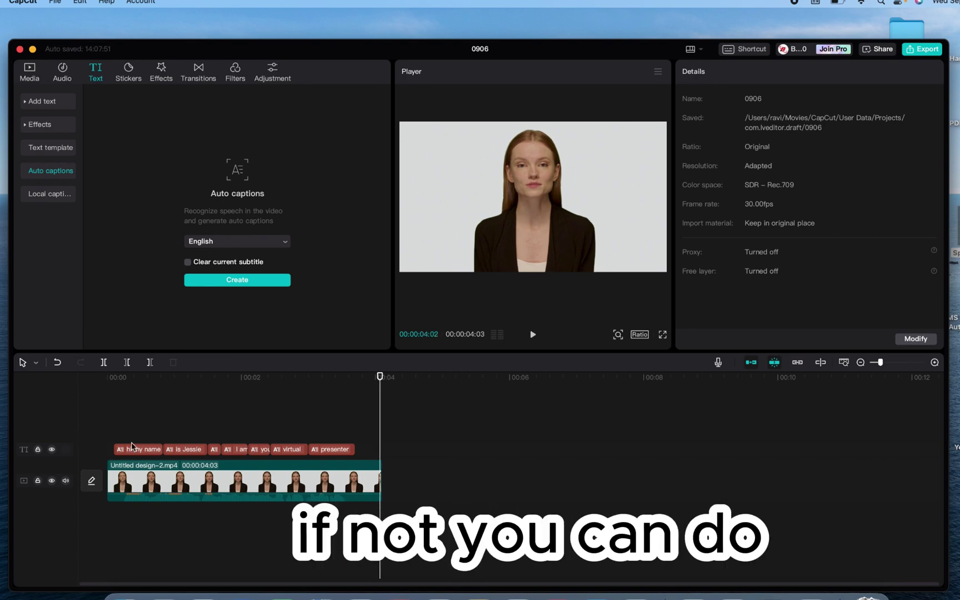
- Give all caption clips the Typewriter entrance animation
click(185, 451)
click(148, 422)
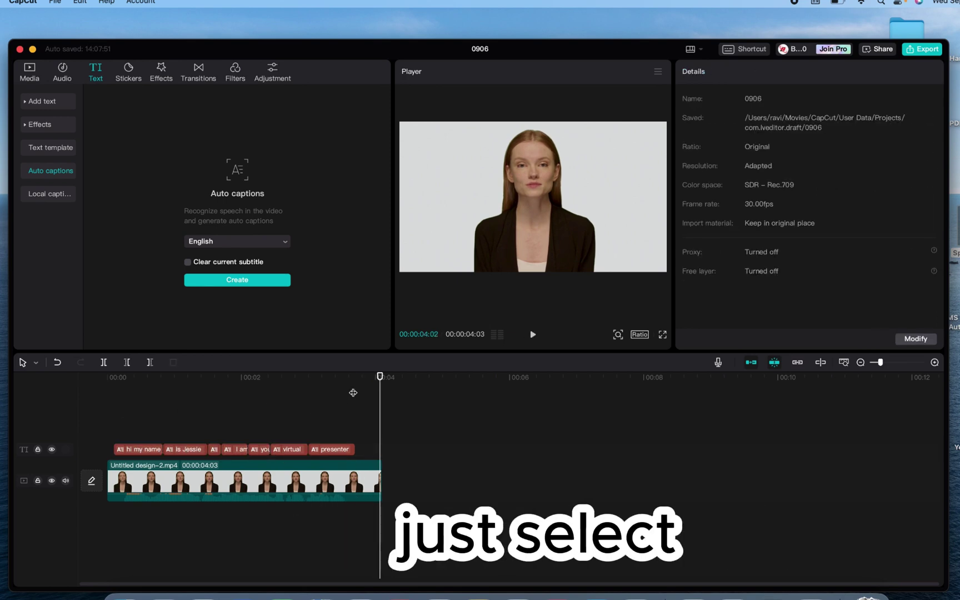
click(140, 450)
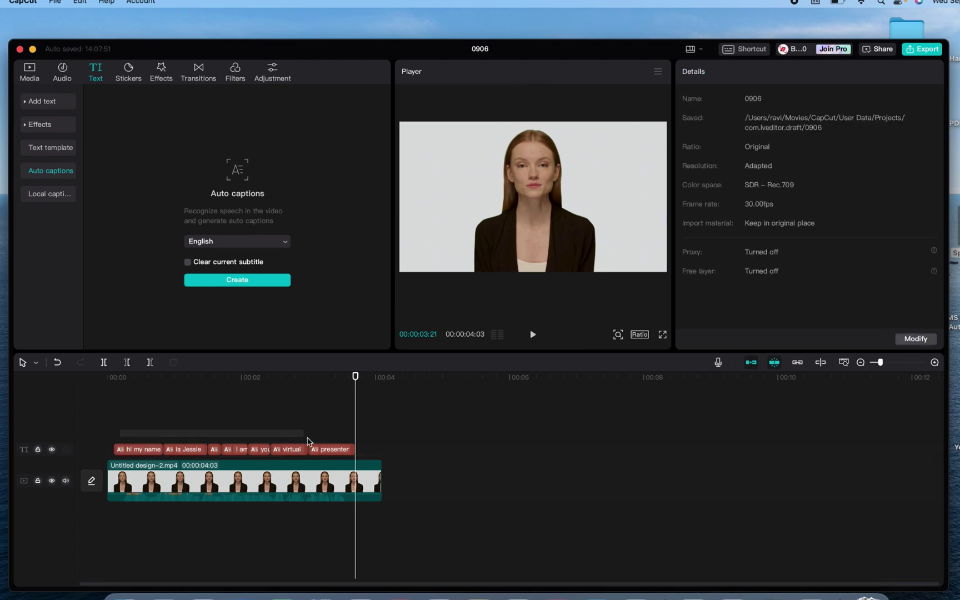
drag(112, 429, 357, 457)
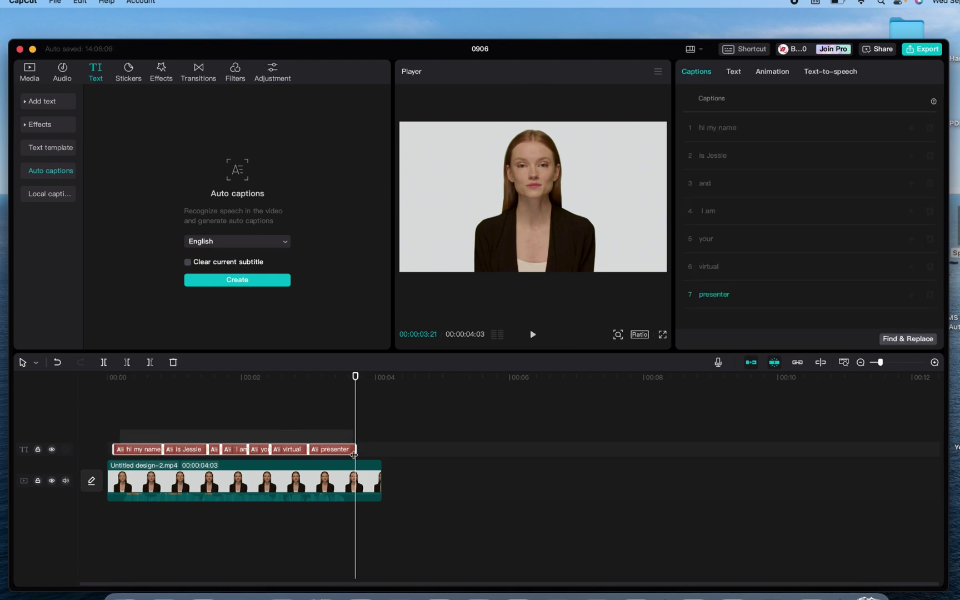
click(770, 77)
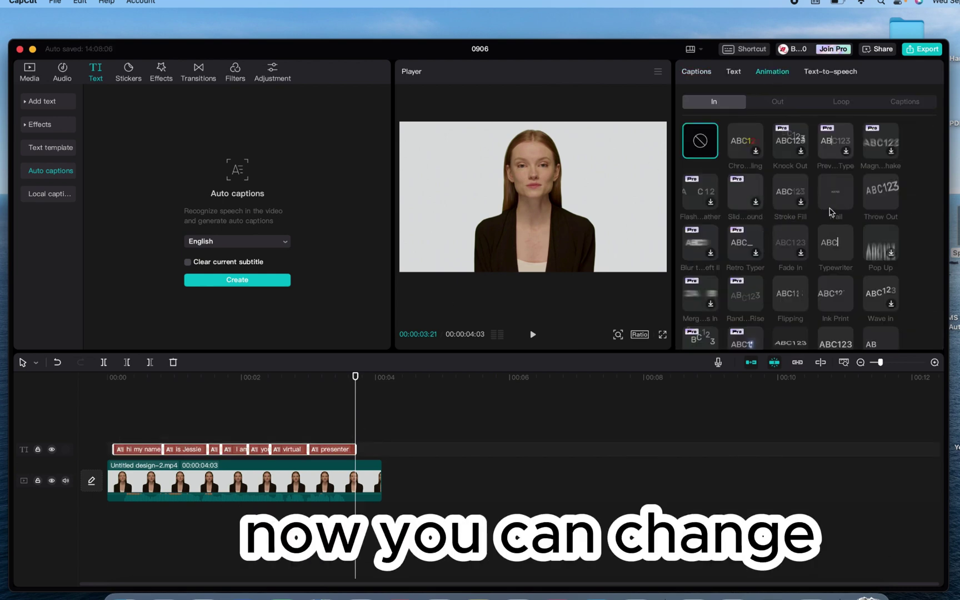
click(838, 253)
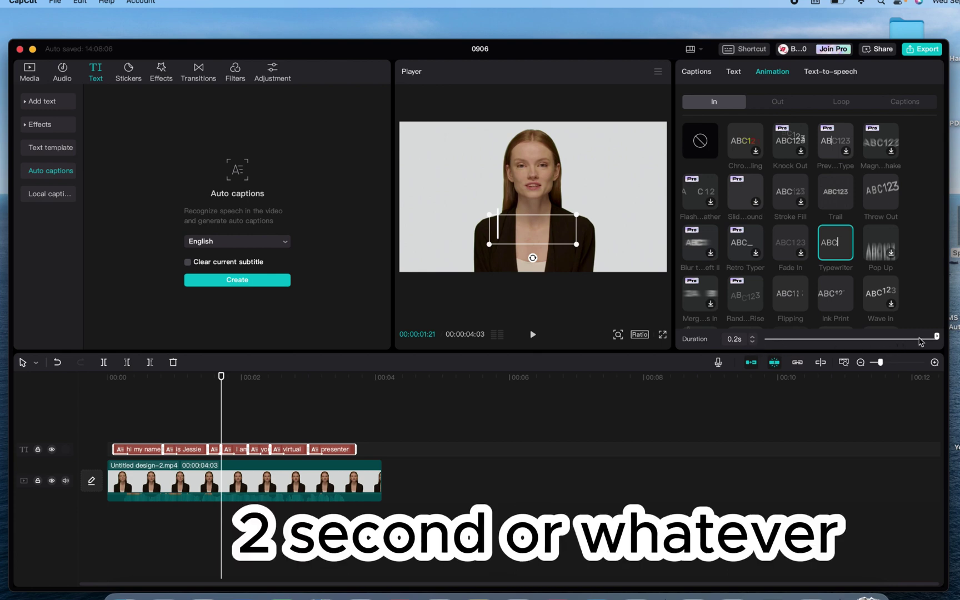
- Return to the start and play to preview the typewriter effect
click(135, 452)
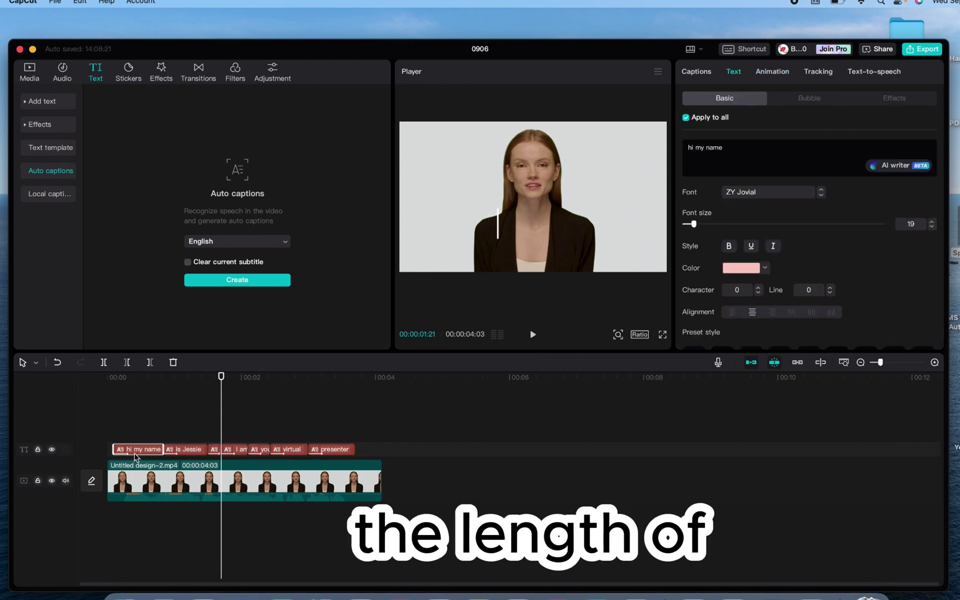
click(122, 408)
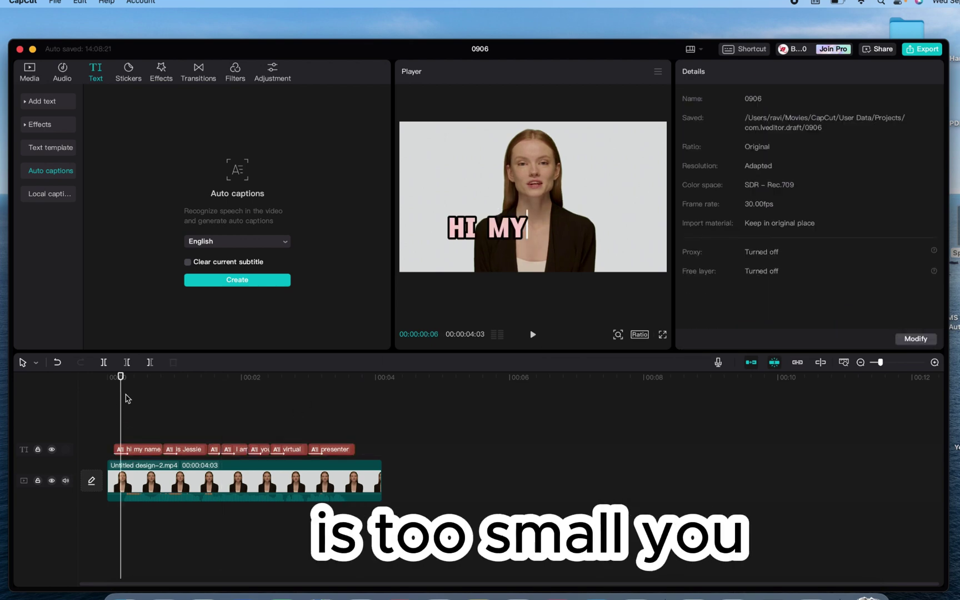
drag(119, 384, 107, 382)
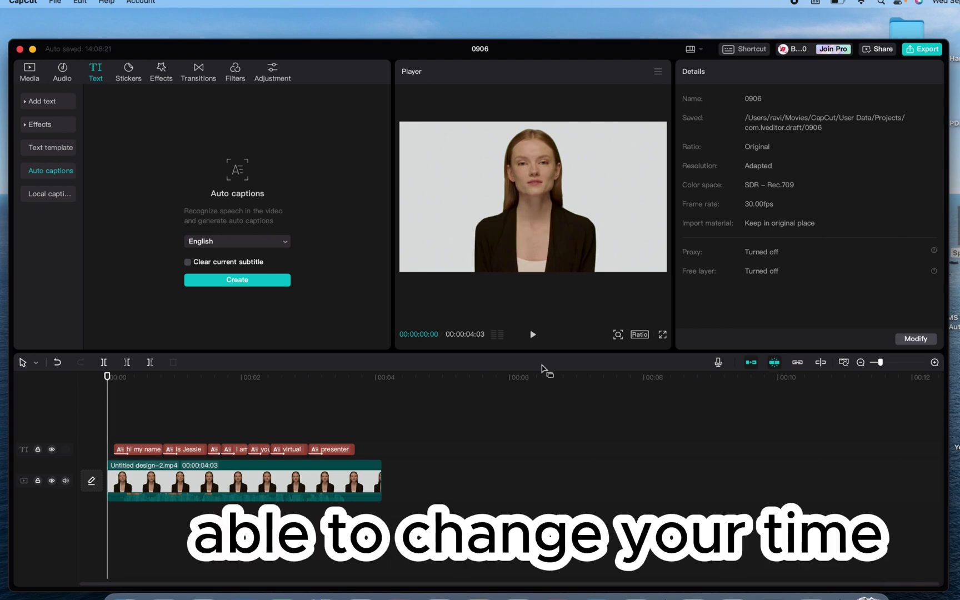
click(533, 335)
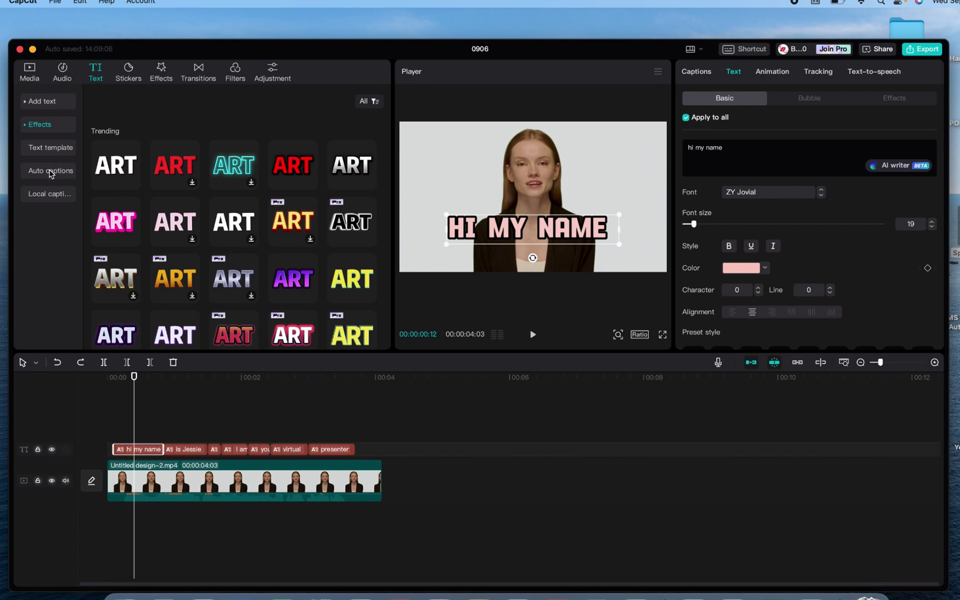
- Recolour all caption text to lavender (C6C4F9) via the hue slider
click(50, 172)
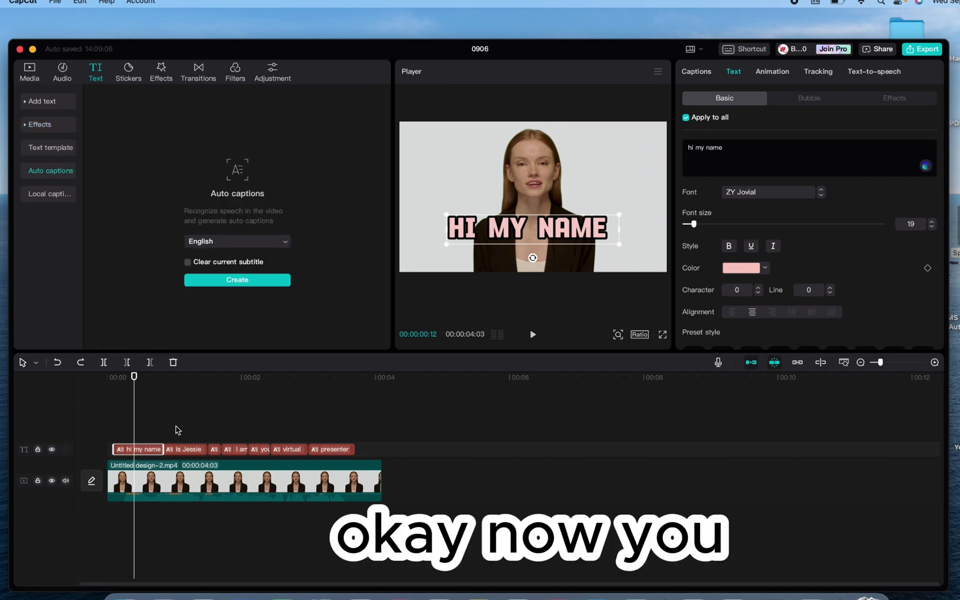
click(178, 430)
click(150, 450)
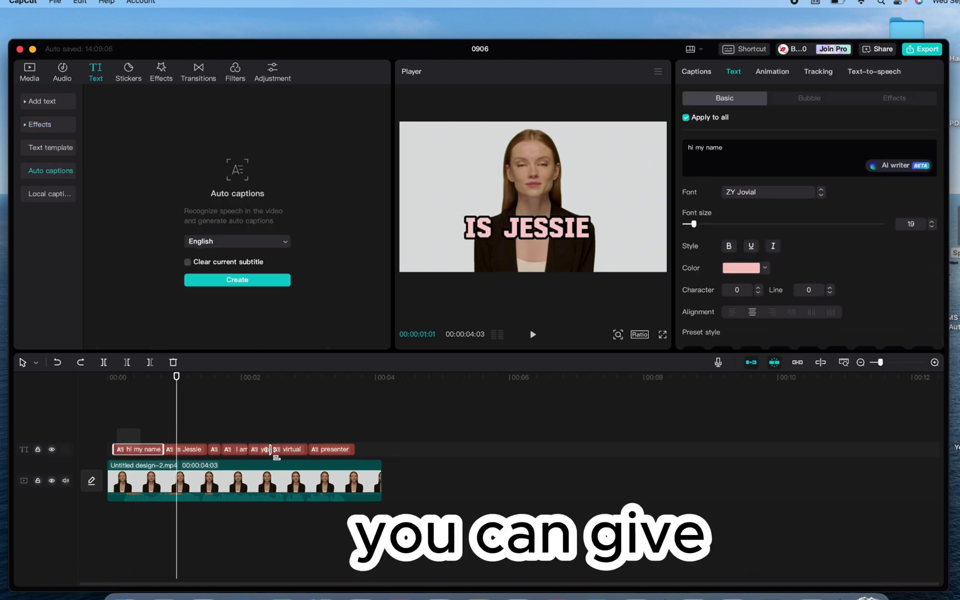
drag(357, 461, 113, 429)
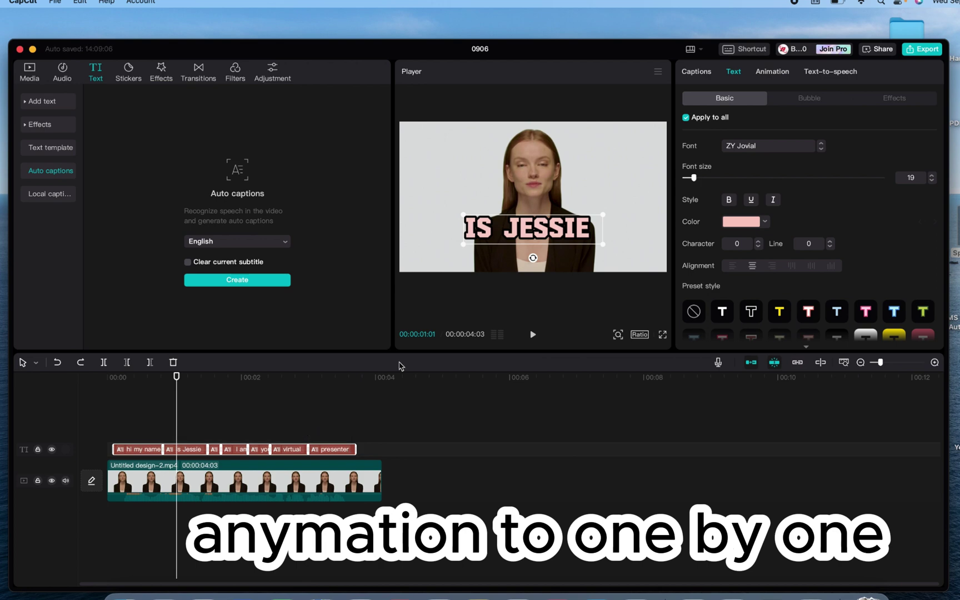
click(766, 222)
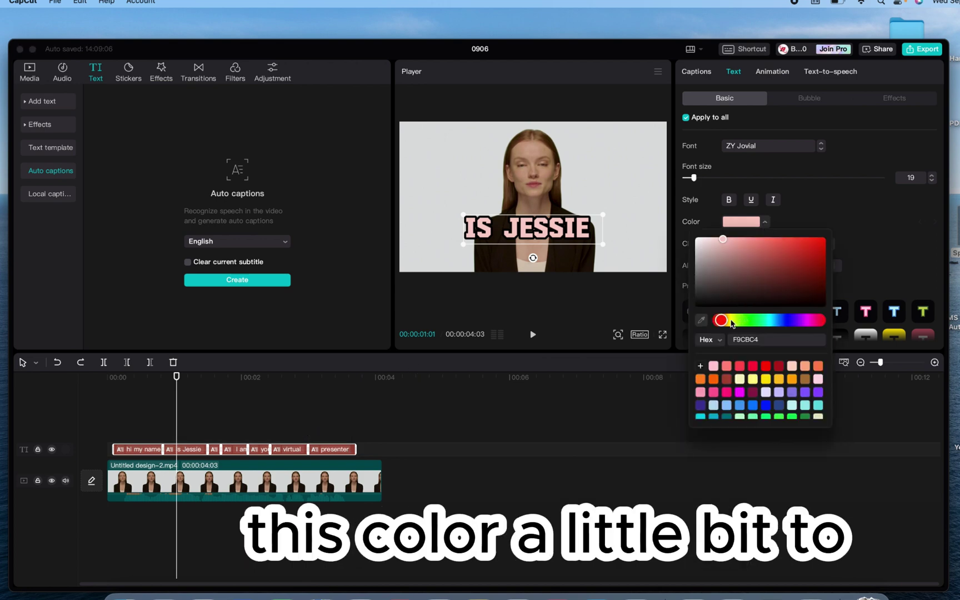
drag(722, 322, 801, 324)
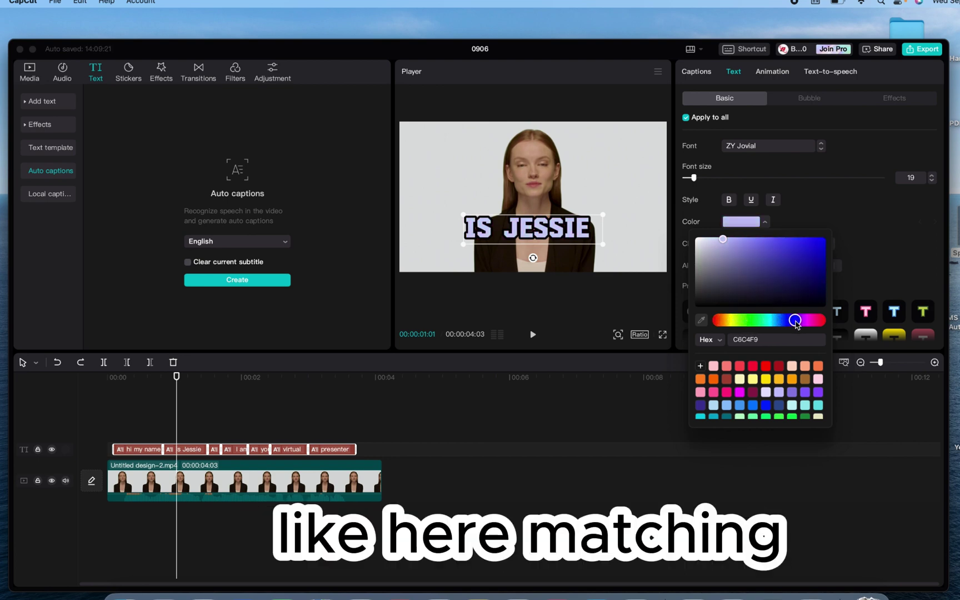
click(608, 403)
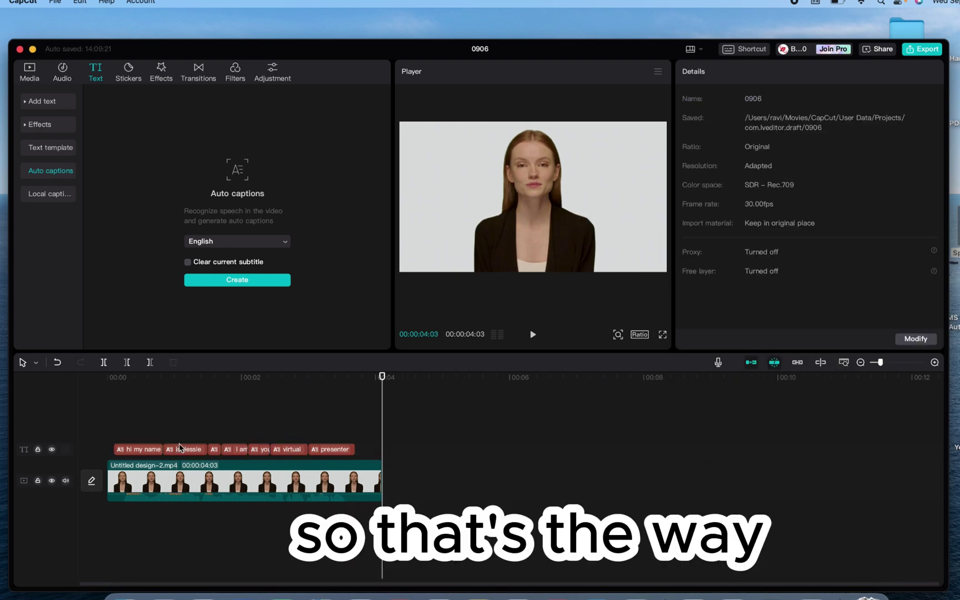
click(341, 452)
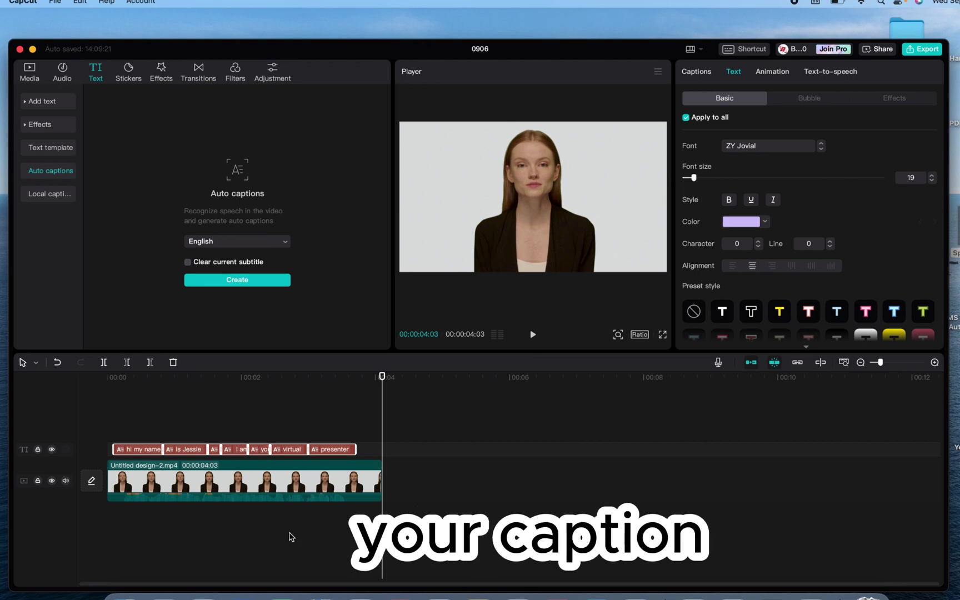
click(115, 404)
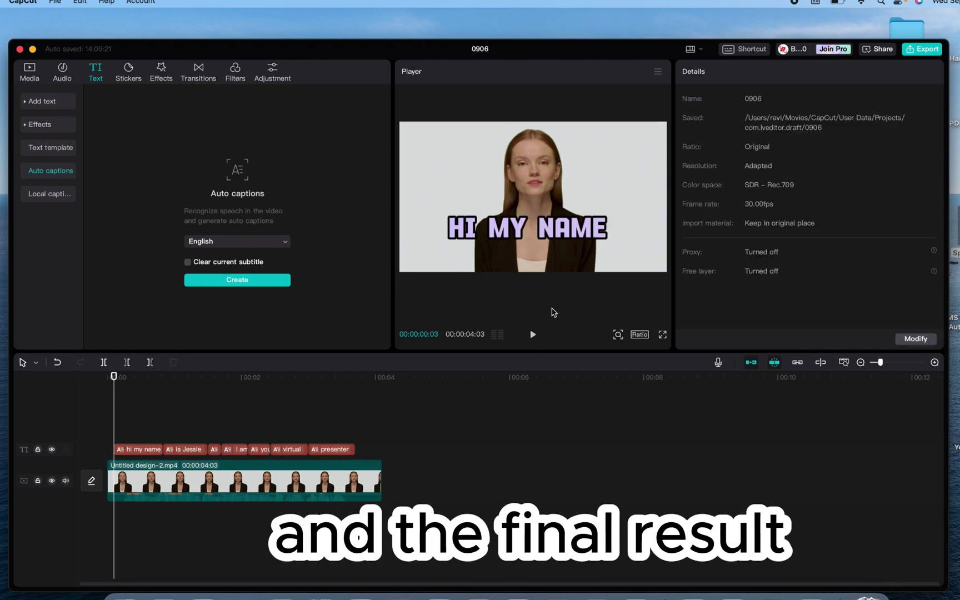